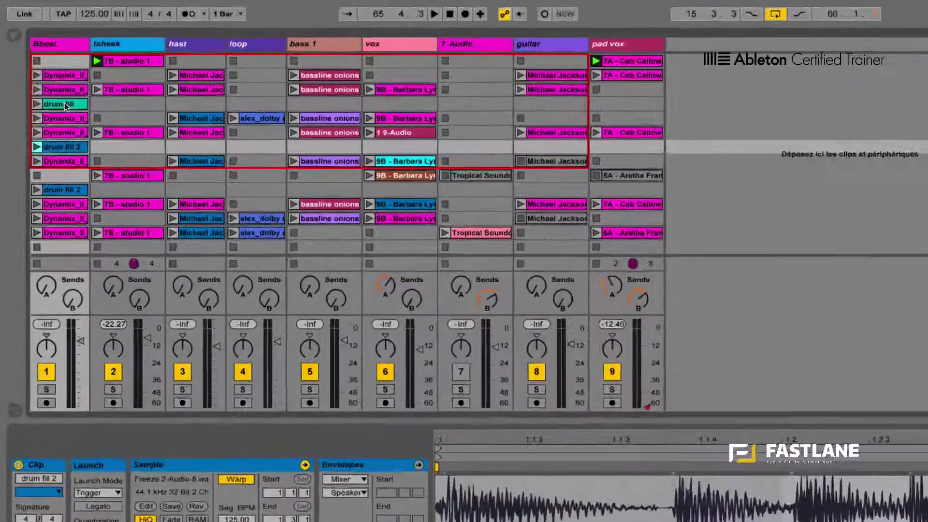
Compare the drum fill clips, then show 3A - Tighten Up.aif and mark a span of its waveform
left_click(66, 106)
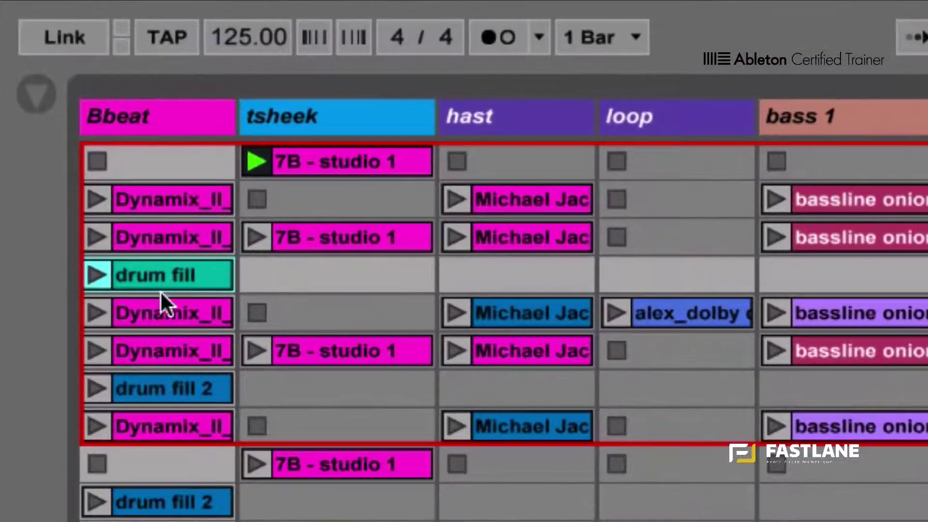
left_click(158, 378)
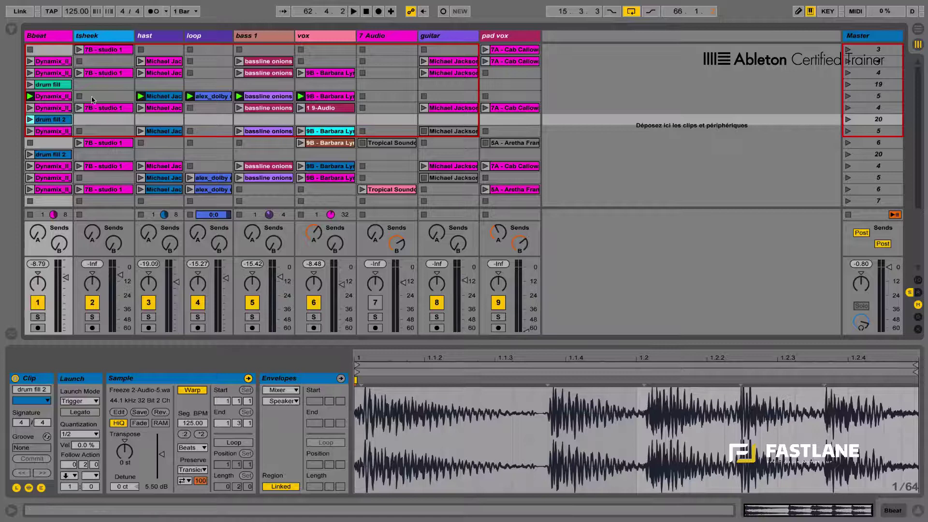
left_click(60, 85)
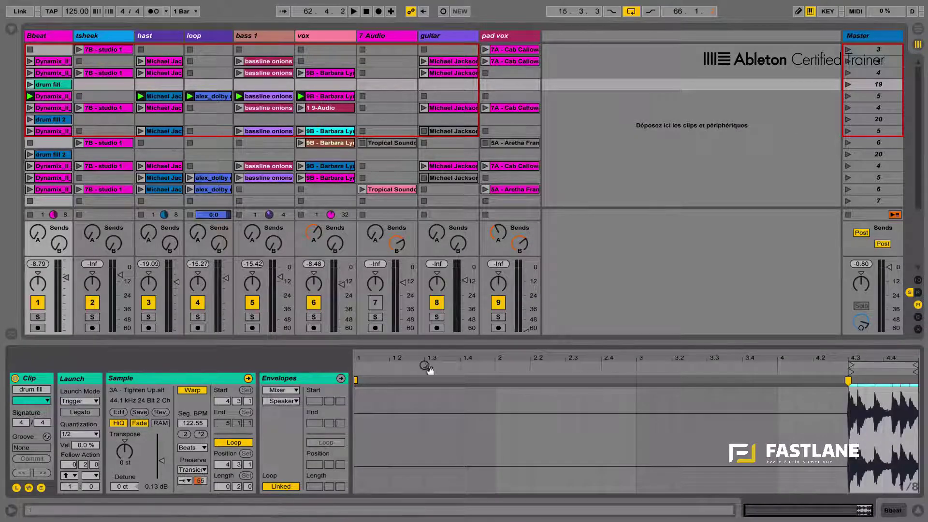
left_click_drag(847, 408, 918, 411)
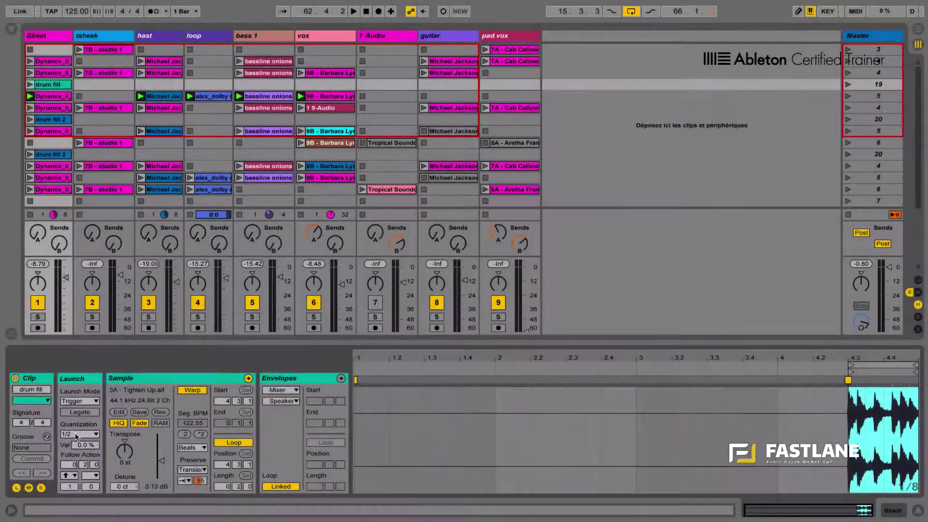
left_click(77, 435)
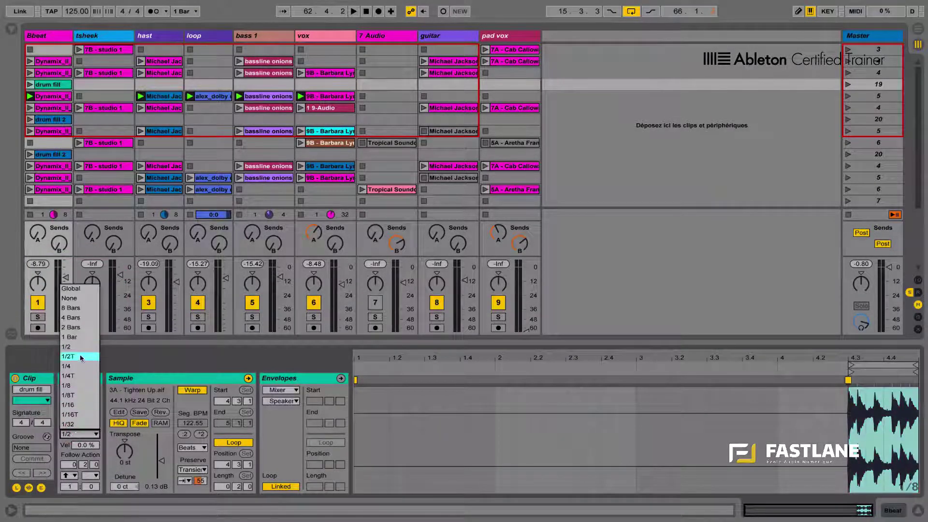
left_click(88, 292)
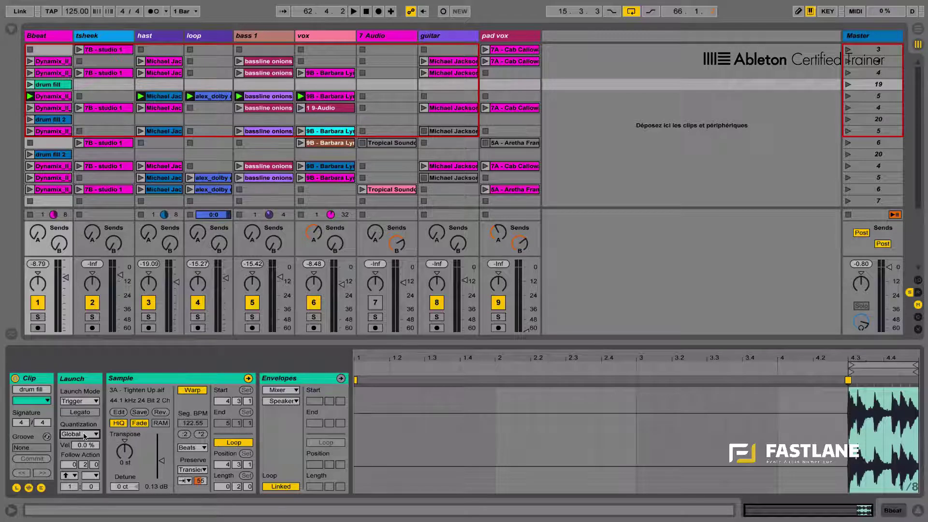
left_click(84, 436)
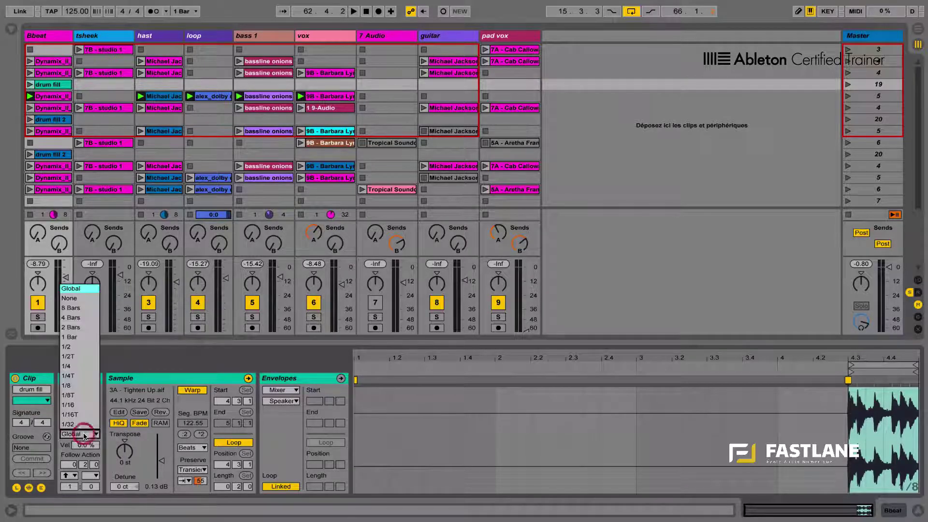
left_click(88, 347)
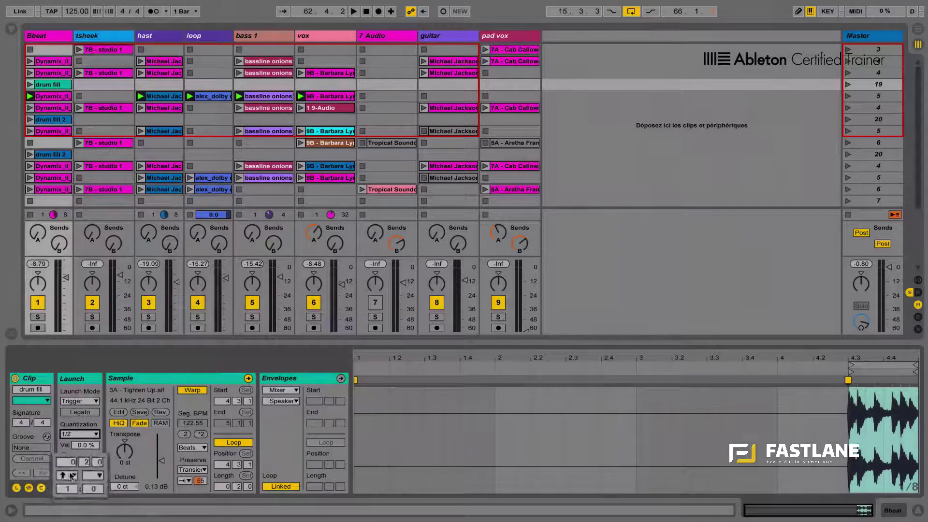
left_click(72, 475)
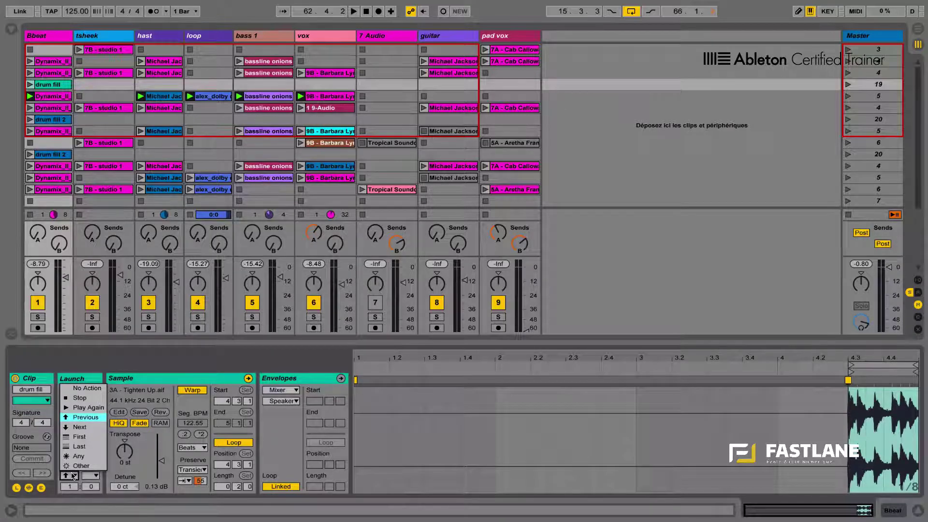
left_click(80, 418)
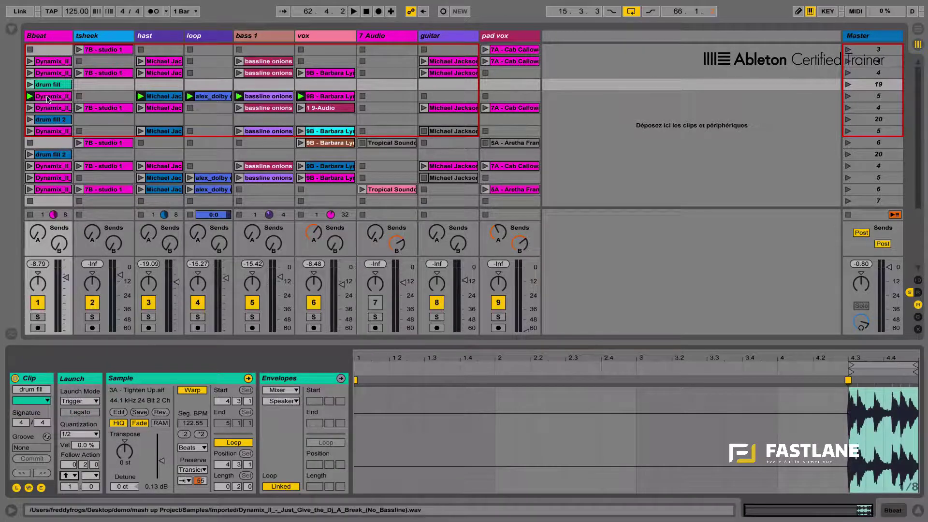
Solo the 8beat track and audition the Dynamix_II clip
left_click(55, 144)
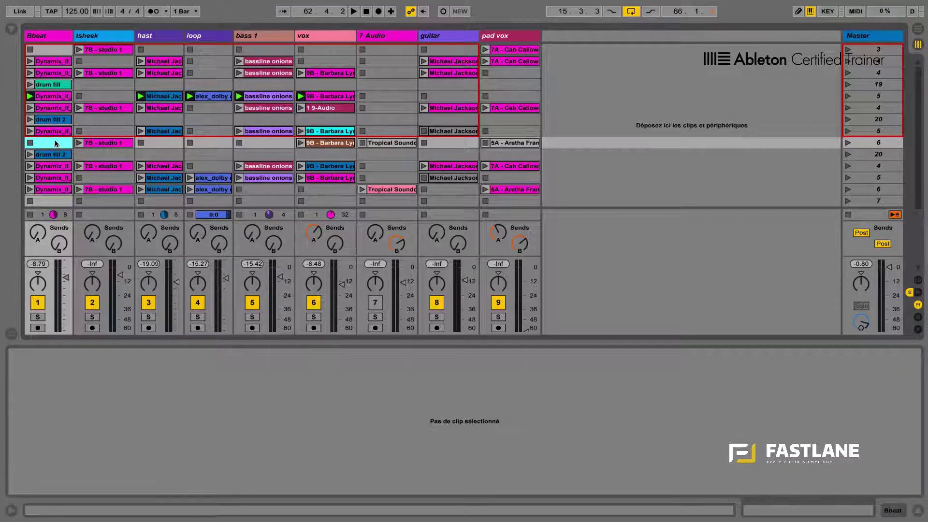
left_click(55, 85)
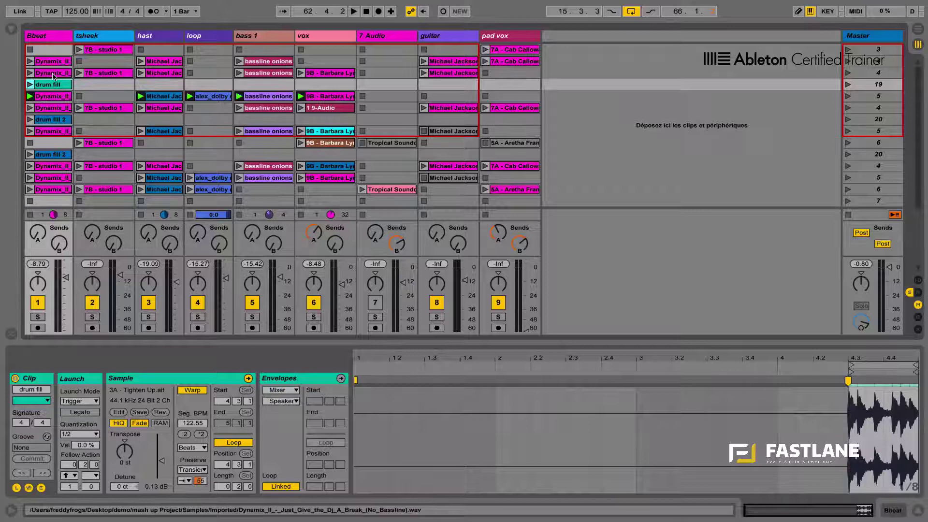
left_click(53, 73)
key("Down")
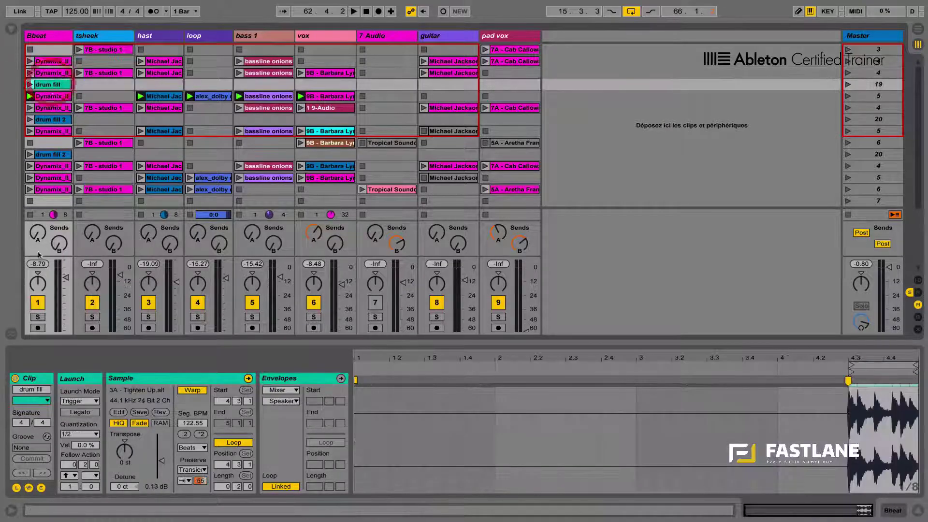
left_click(37, 316)
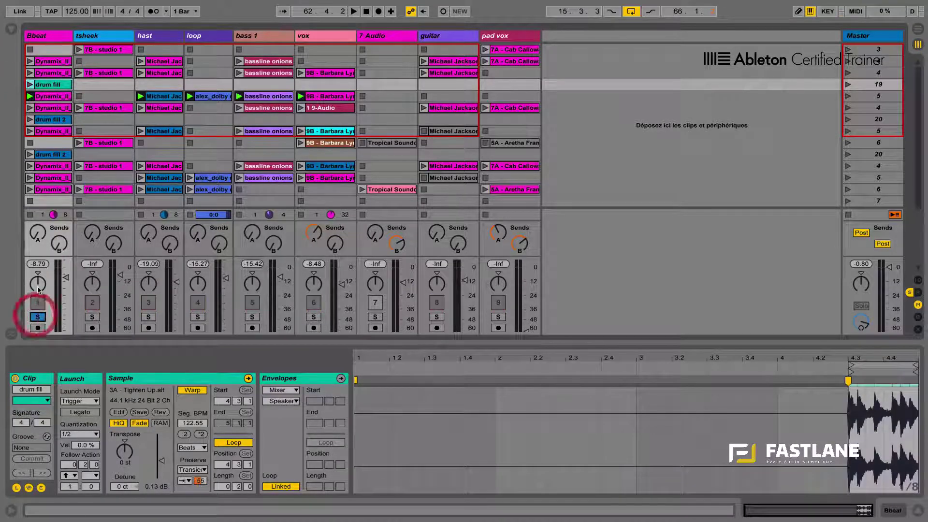
left_click(30, 85)
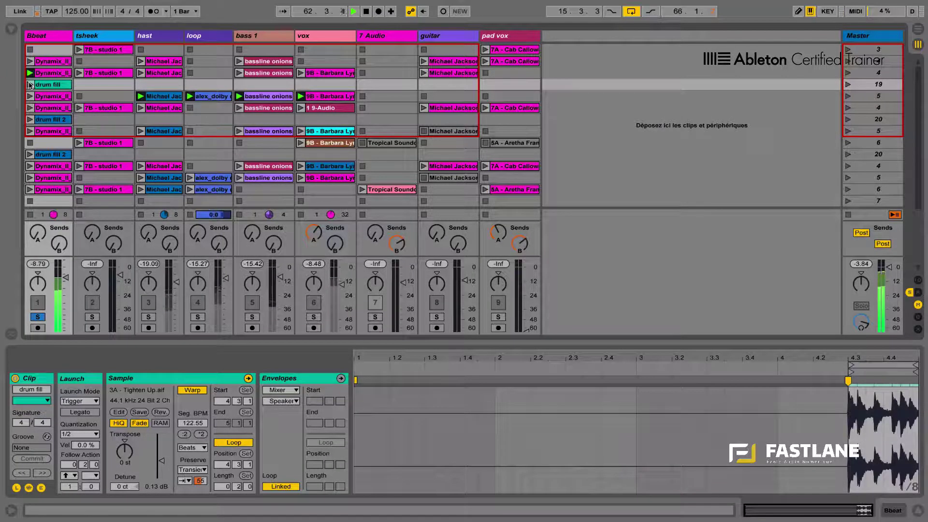
key("space")
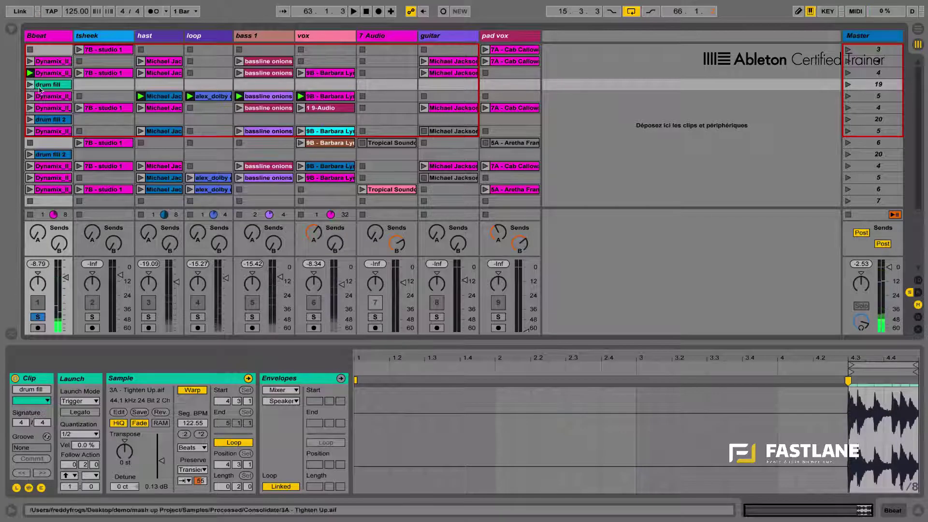
Test the drum fill with No Action as its follow action, then set the follow action to Previous
left_click(70, 475)
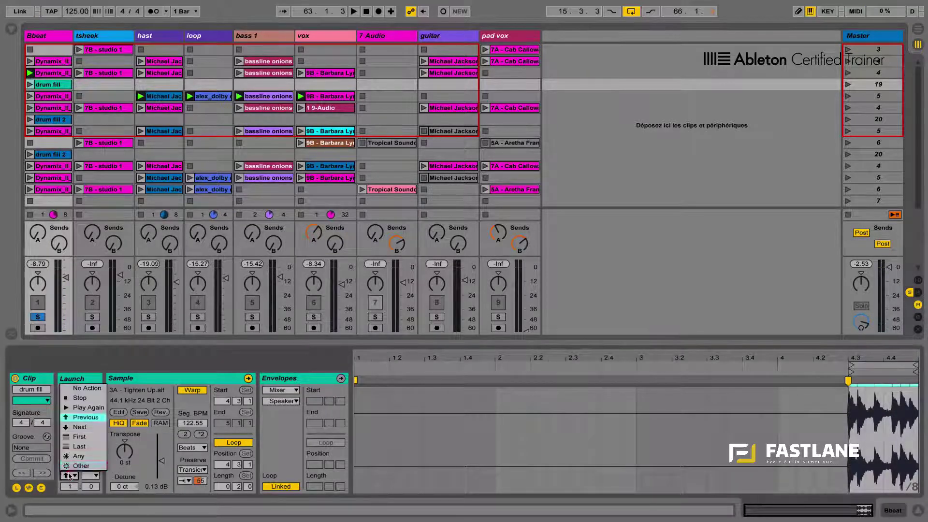
left_click(81, 389)
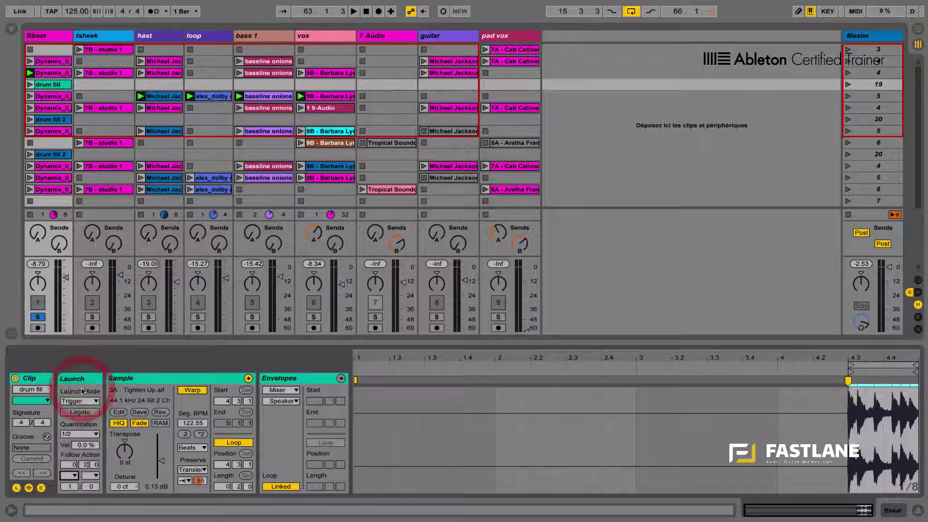
left_click(30, 86)
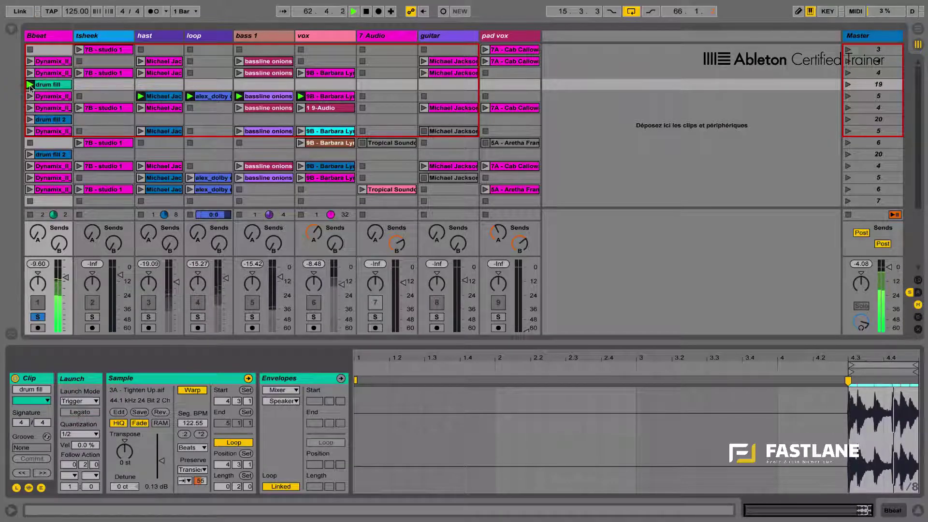
key("space")
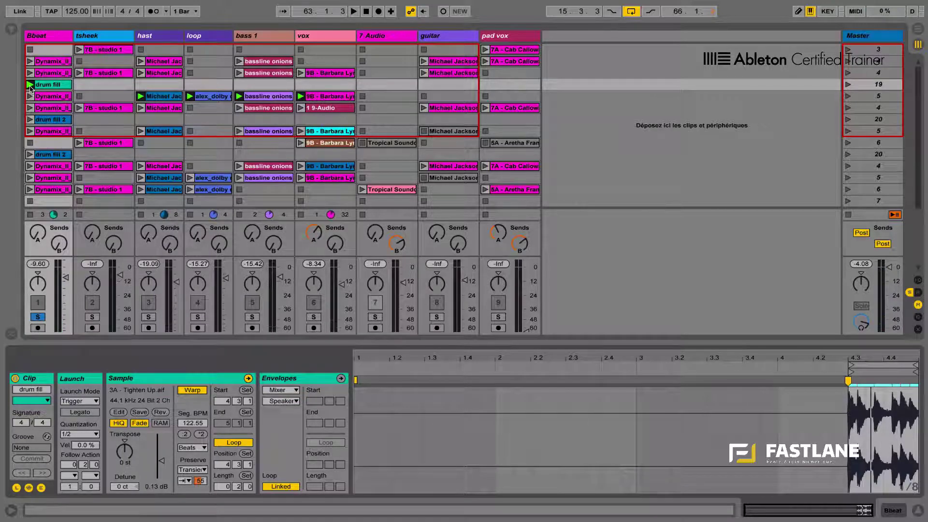
left_click(70, 476)
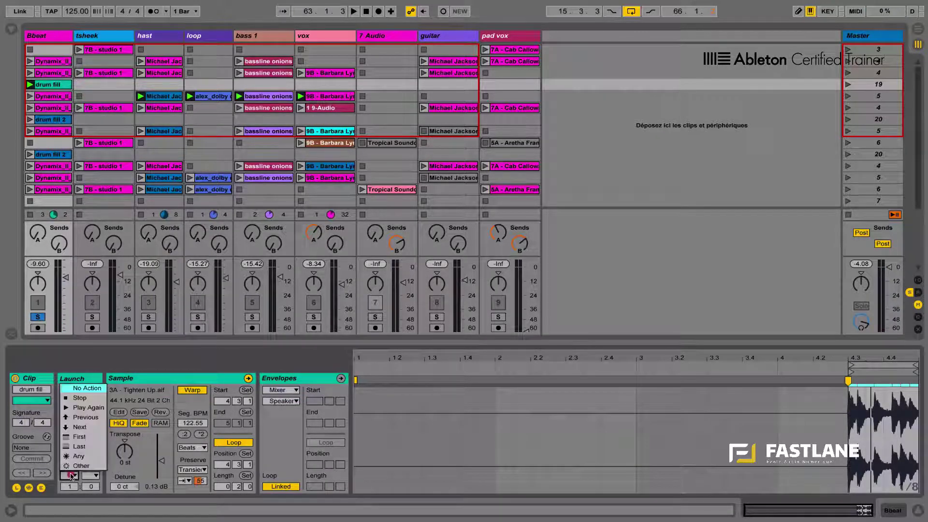
left_click(75, 419)
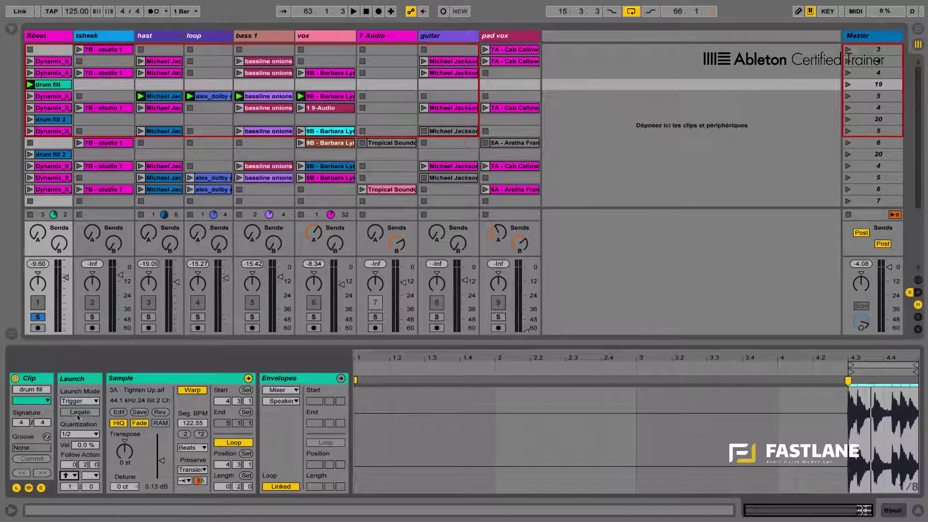
Unsolo 8beat and preview Ride Sally Ride, Toad and Scorpio from the breaks folder
left_click(37, 316)
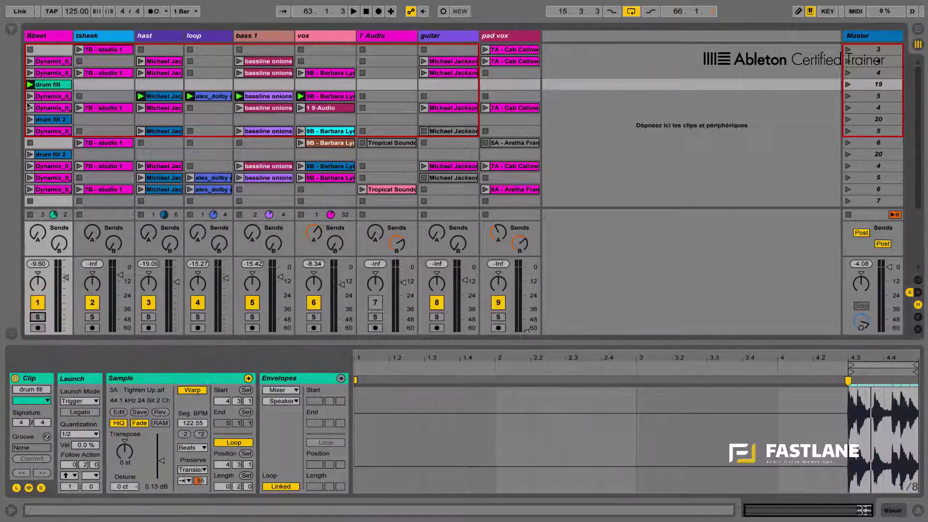
left_click(10, 30)
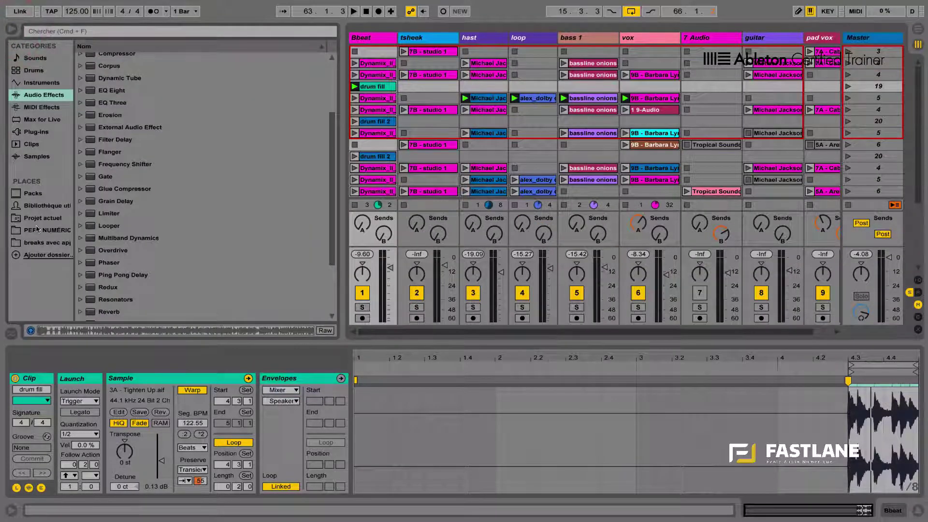
left_click(39, 242)
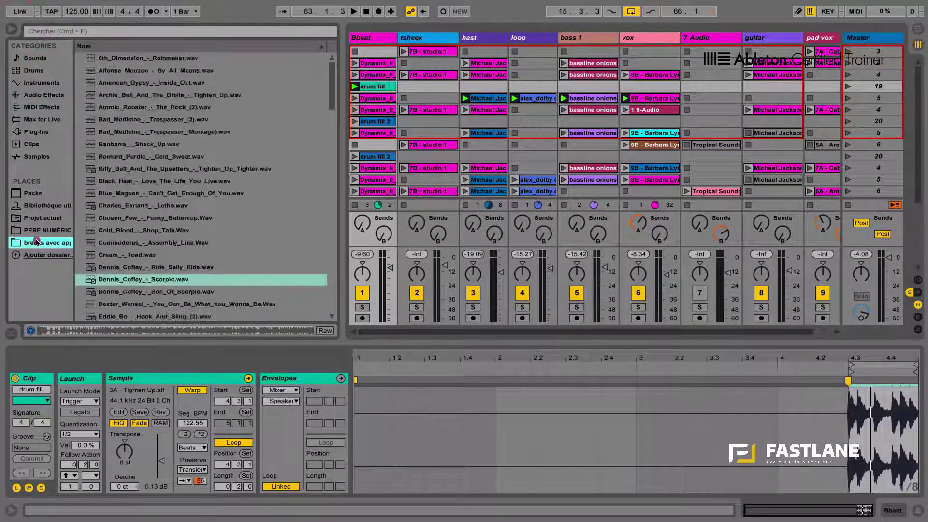
left_click(100, 267)
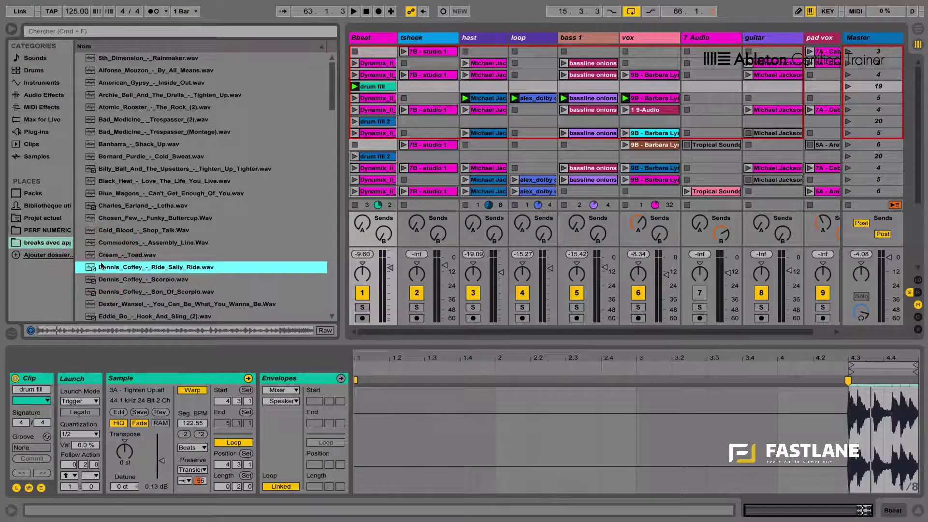
left_click(102, 256)
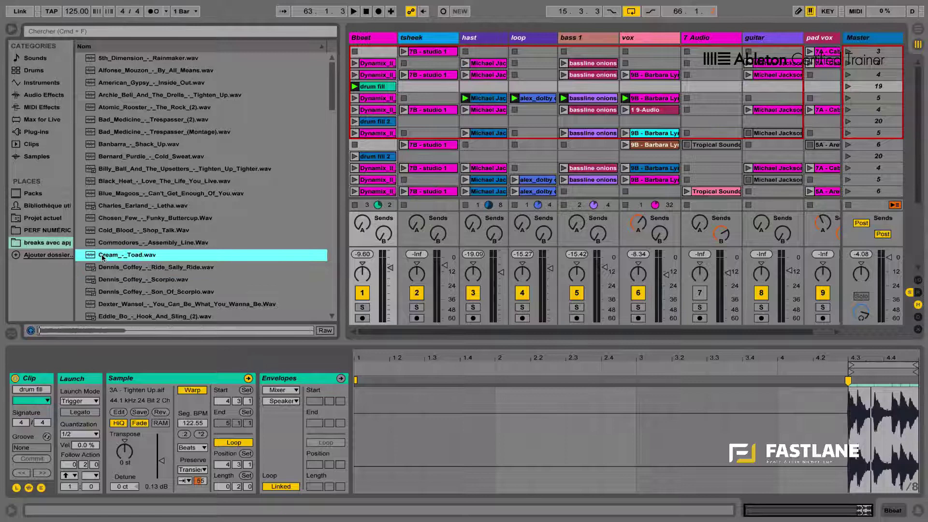
left_click(103, 281)
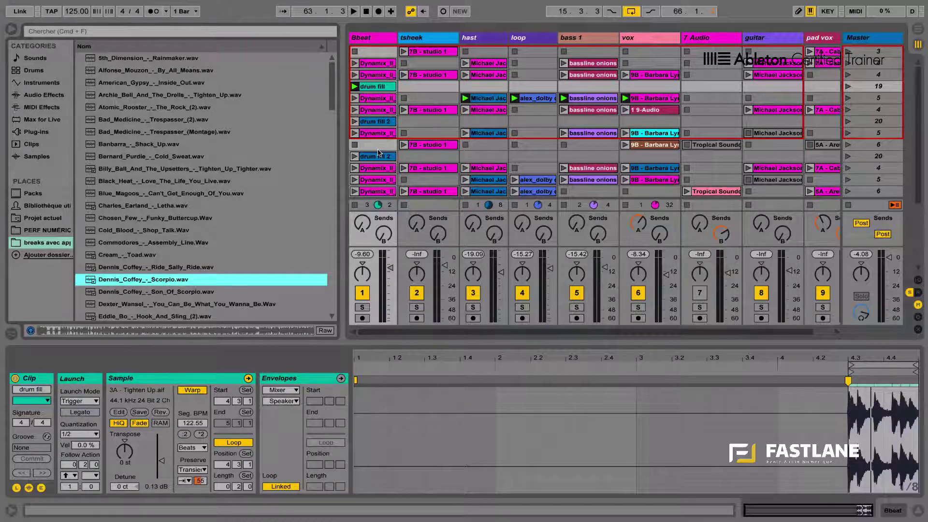
Place Dennis_Coffey_-_Scorpio.wav in 8beat row 9, solo 8beat and launch the clip
scroll(378, 153, "down", 5)
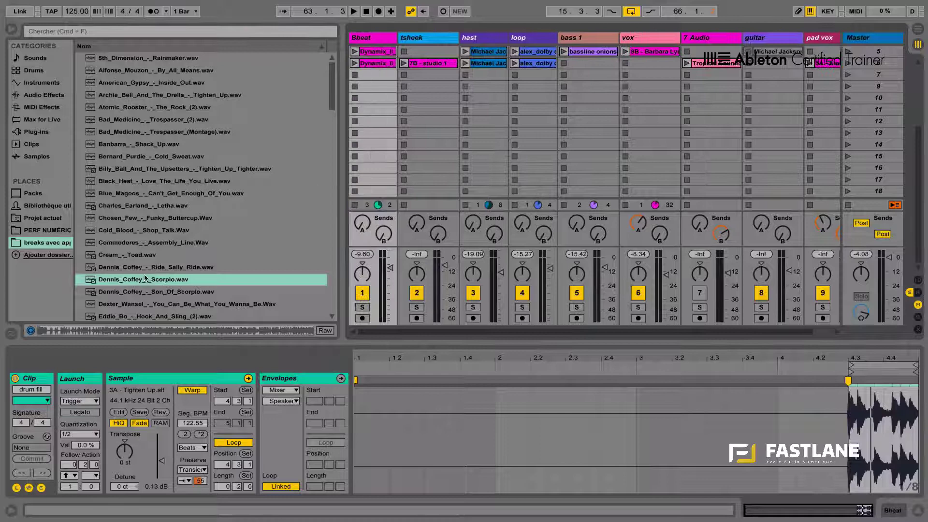
left_click_drag(145, 278, 360, 87)
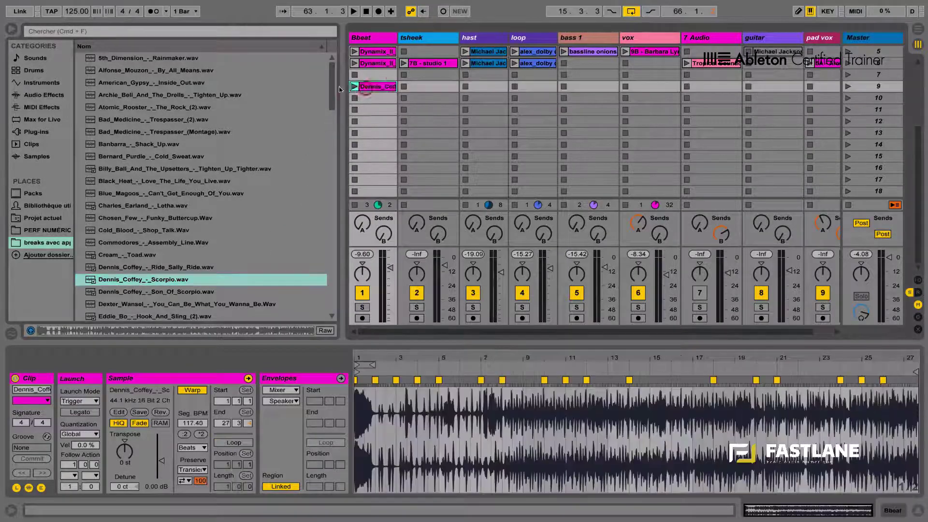
left_click(9, 31)
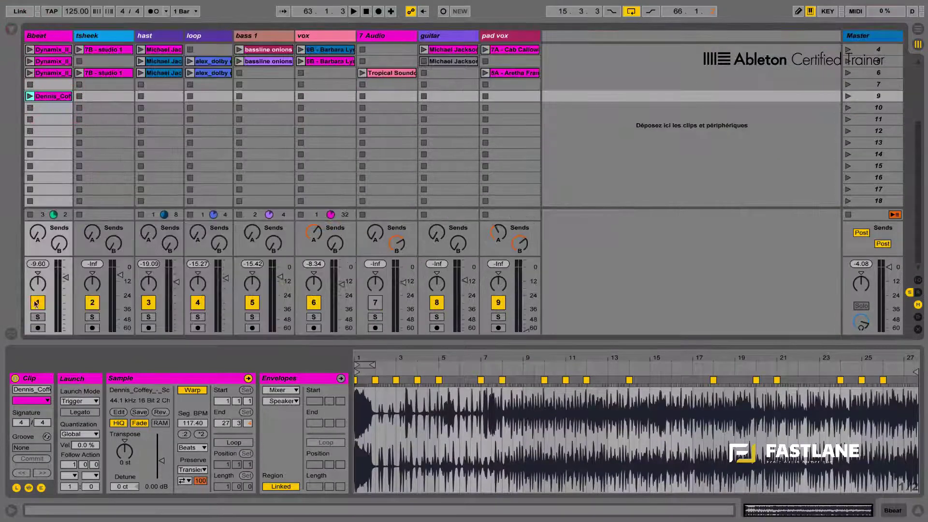
left_click(38, 317)
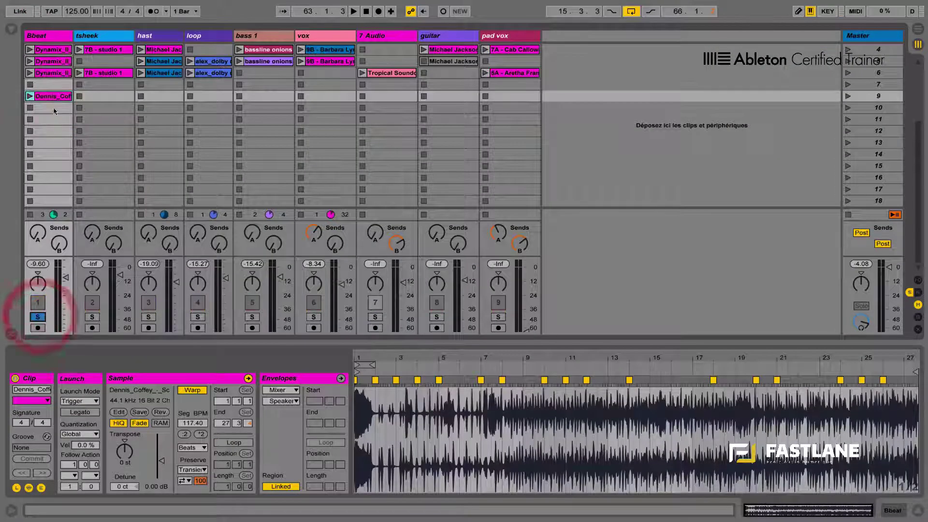
left_click(29, 96)
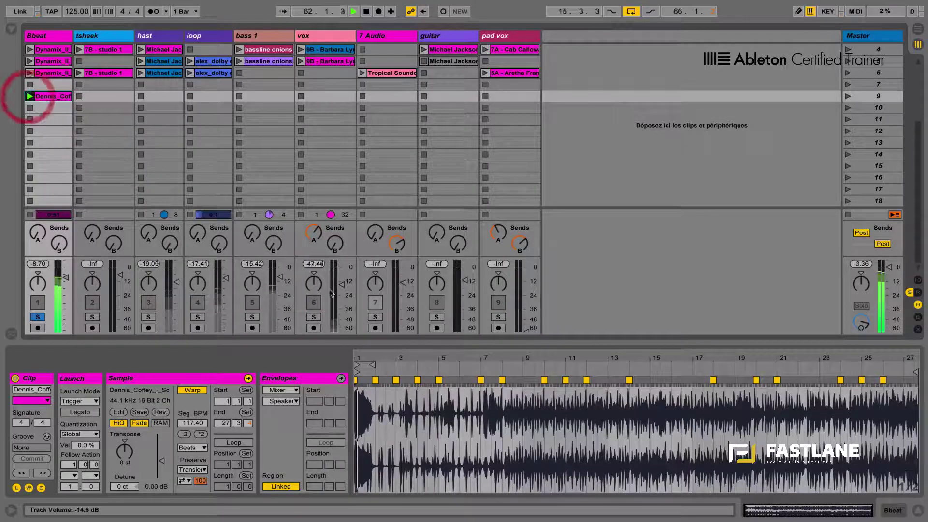
Delete all of the clip's warp markers, audition it and zoom in on the drum fill hits
left_click(356, 381)
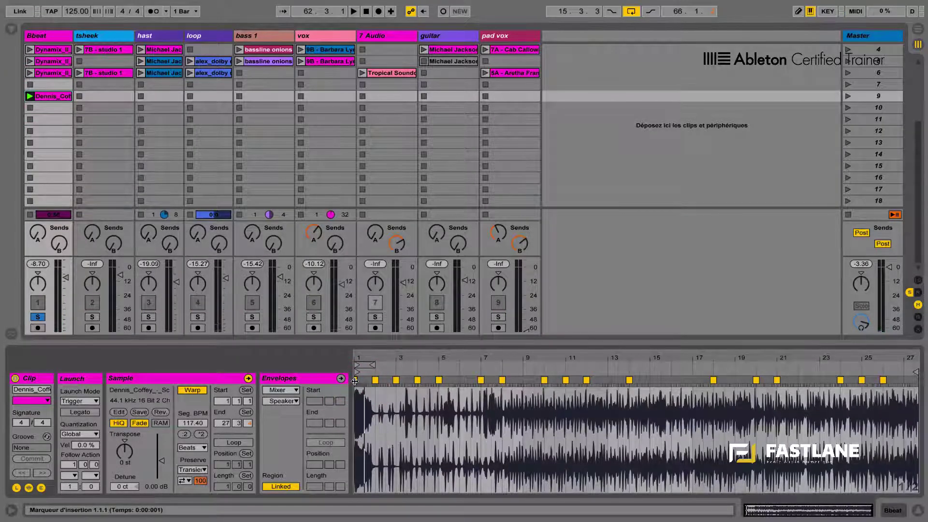
key("super+a")
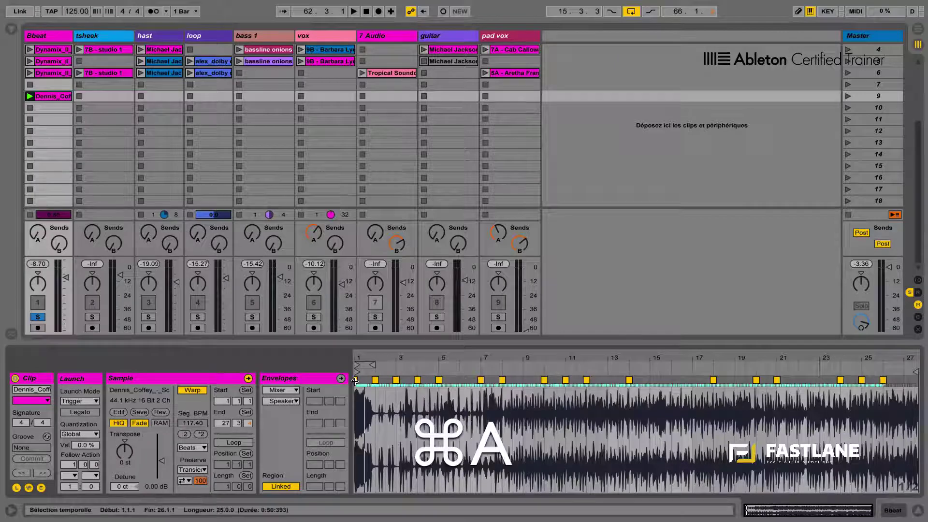
key("BackSpace")
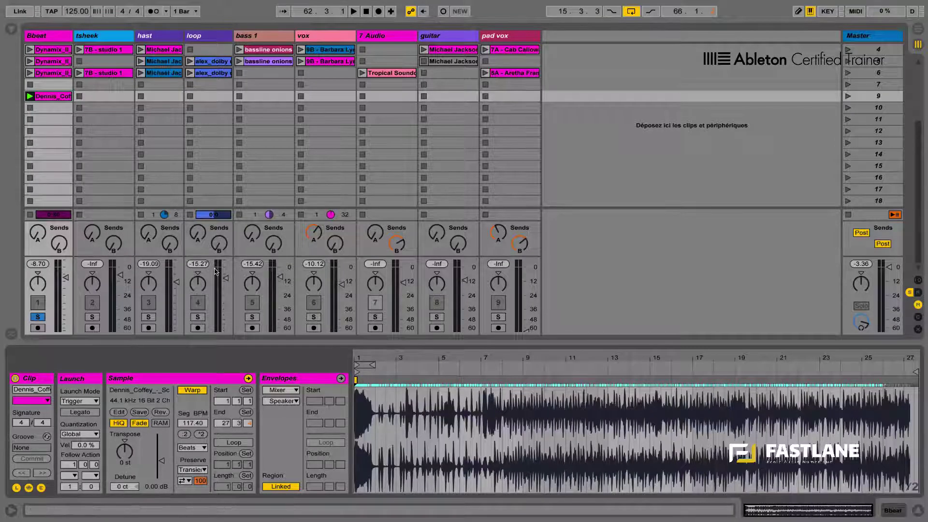
key("space")
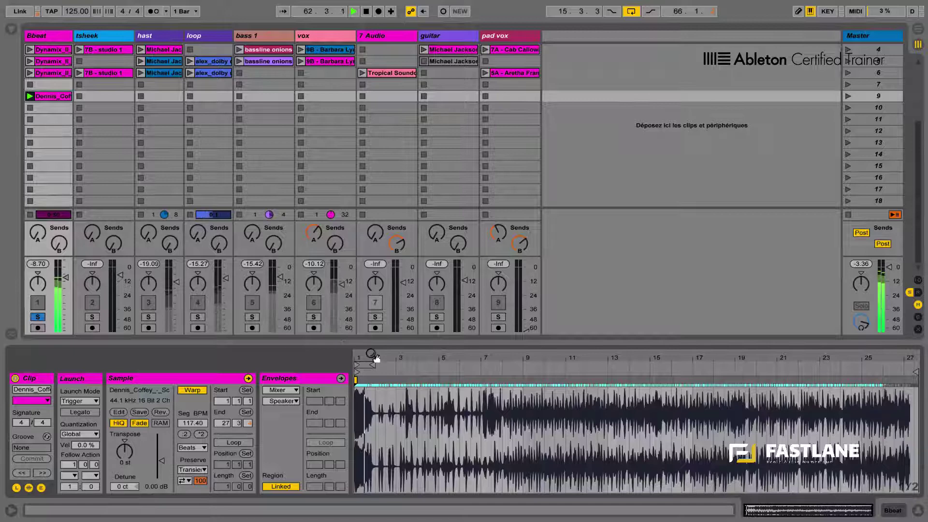
left_click_drag(372, 360, 372, 381)
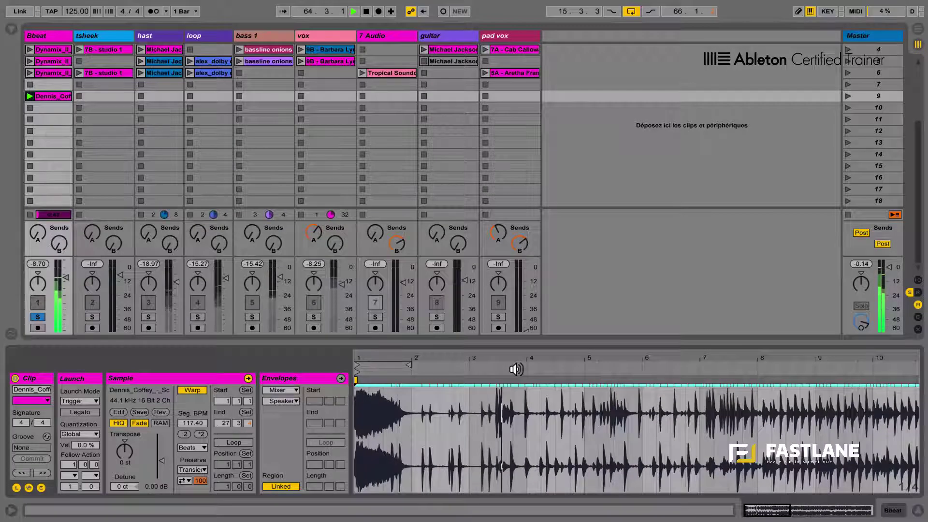
key("space")
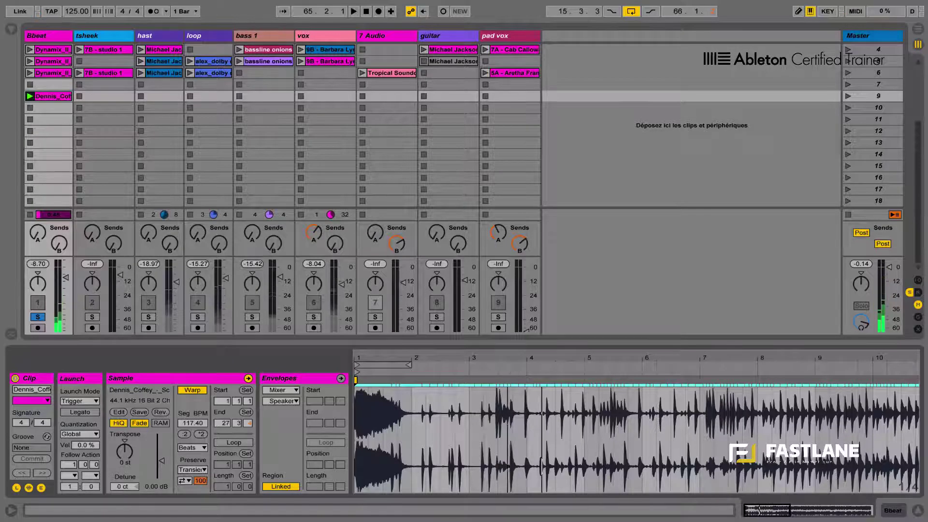
mouse_move(517, 370)
left_mouse_down()
mouse_move(516, 411)
mouse_move(487, 357)
left_mouse_up()
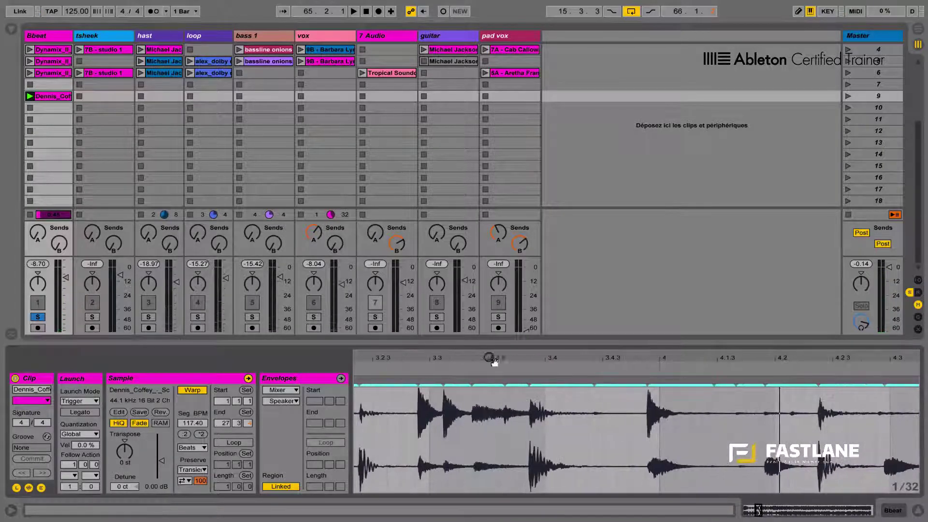
Set the fill's first hit as 1.1.1, add a warp marker at 1.2, and loop 1 to 1.2
left_click(418, 383)
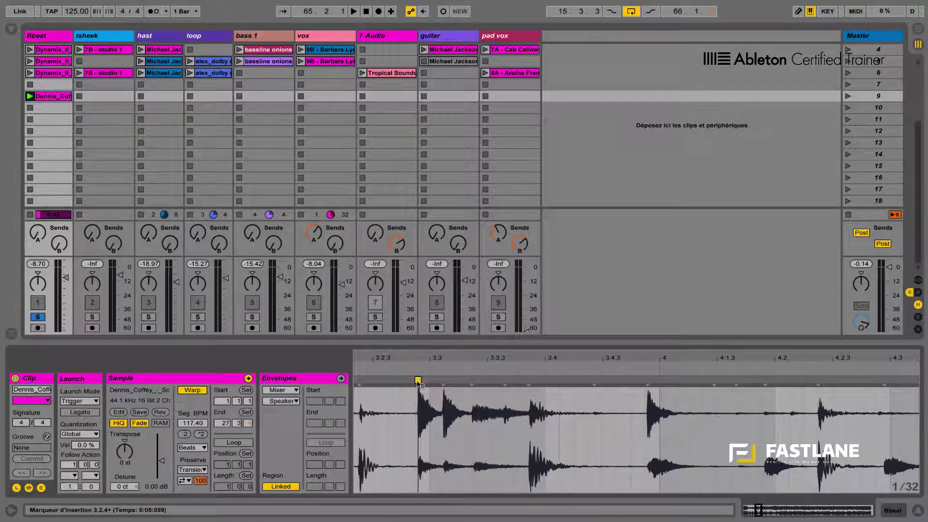
right_click(419, 382)
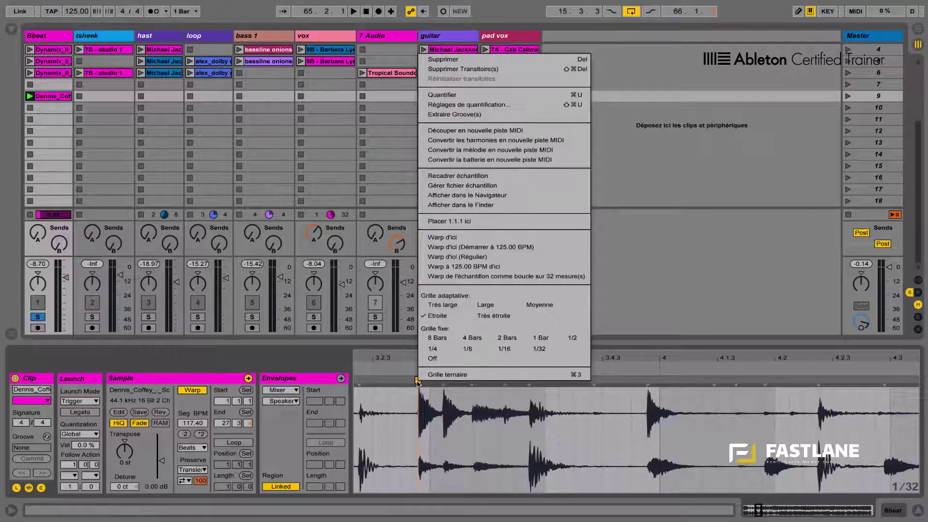
left_click(448, 222)
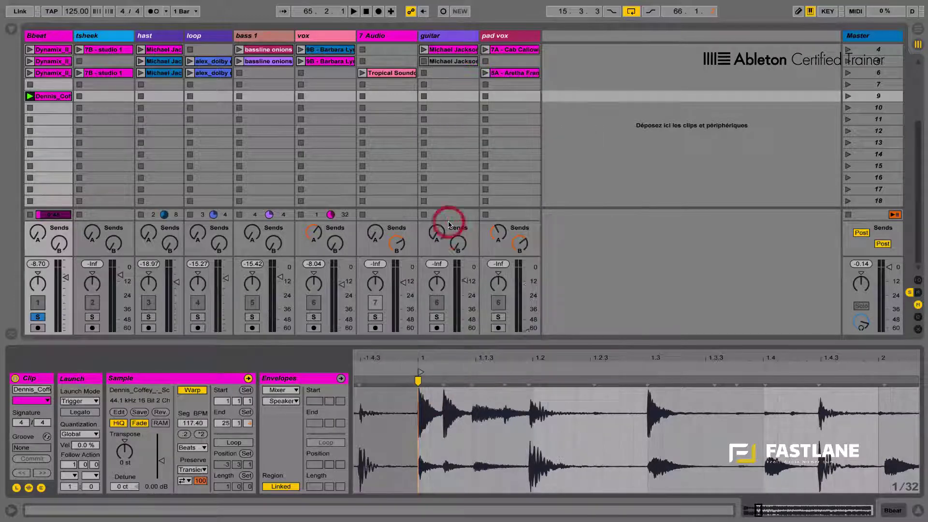
left_click_drag(532, 385, 535, 385)
left_click(534, 382)
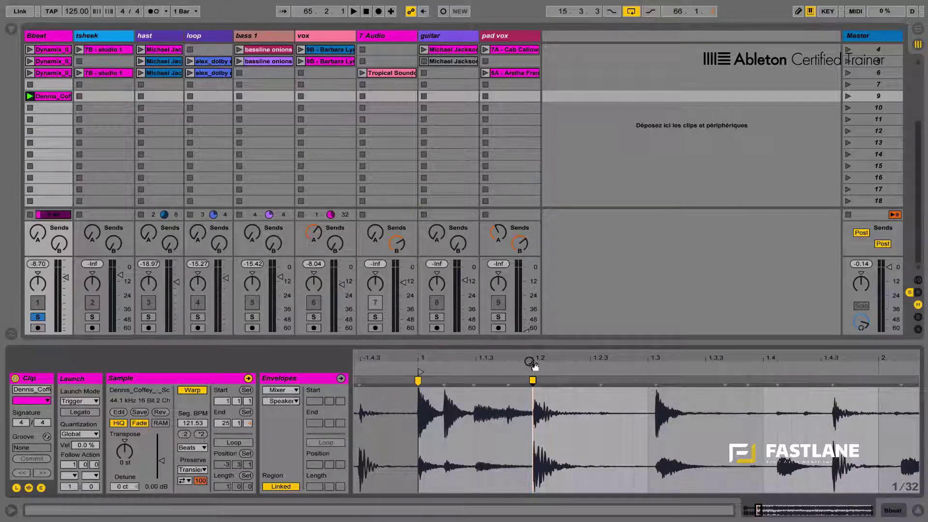
left_click_drag(533, 402, 420, 405)
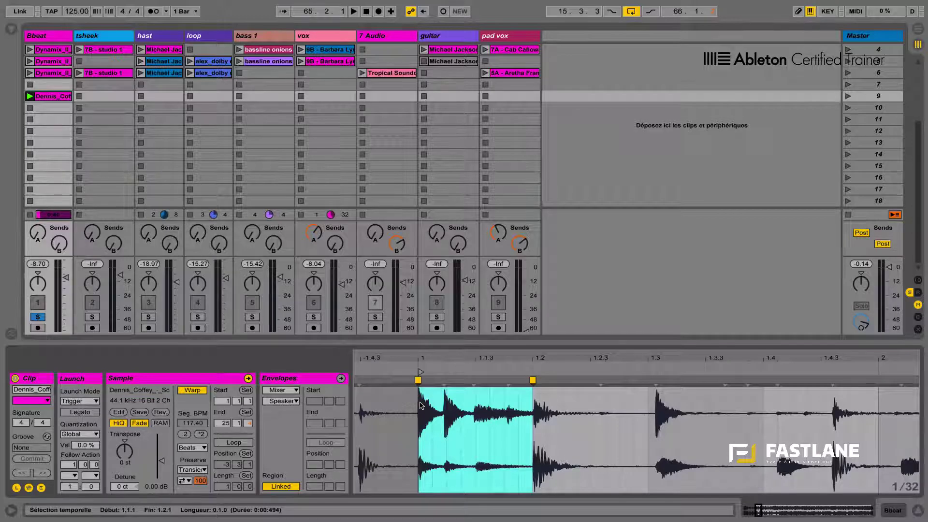
key("ctrl+l")
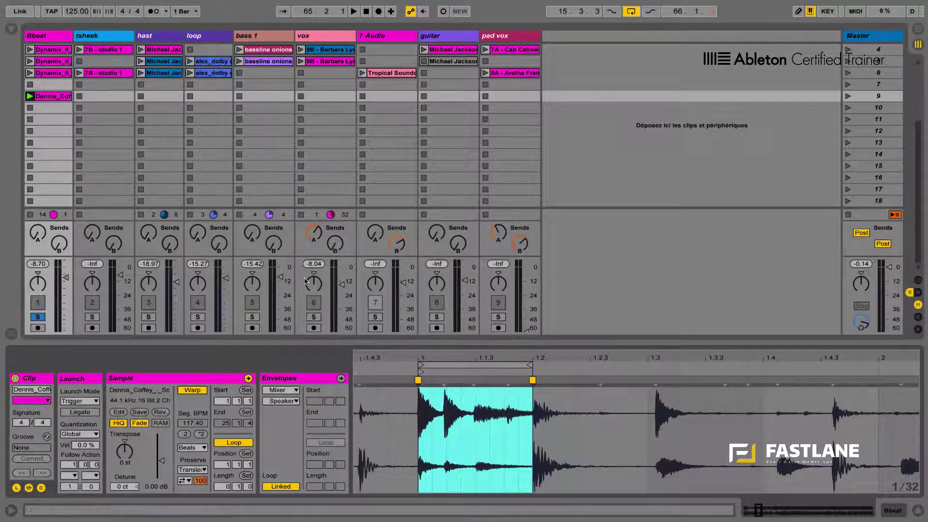
Move the Dennis Coffey clip onto a new audio track, solo it, and select 1.1.1 to 1.2.1
key("ctrl")
key("ctrl+t")
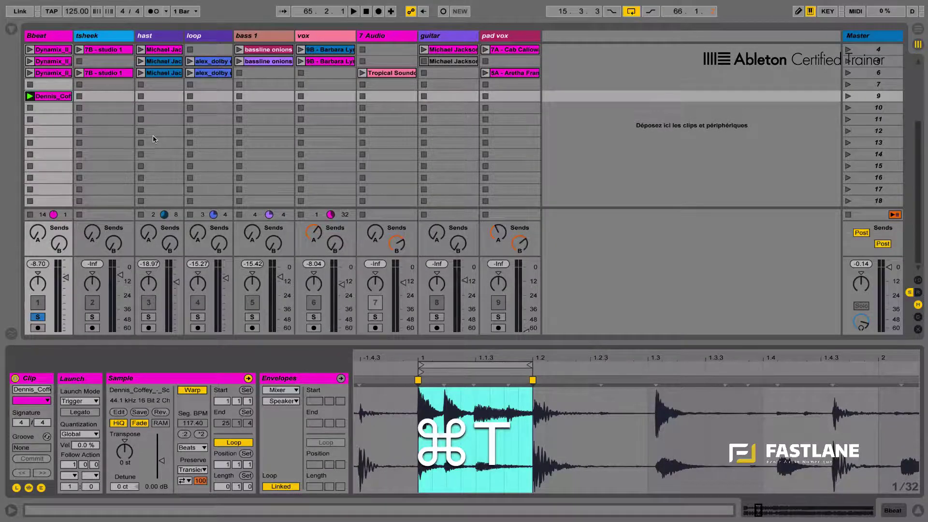
left_click_drag(58, 97, 87, 99)
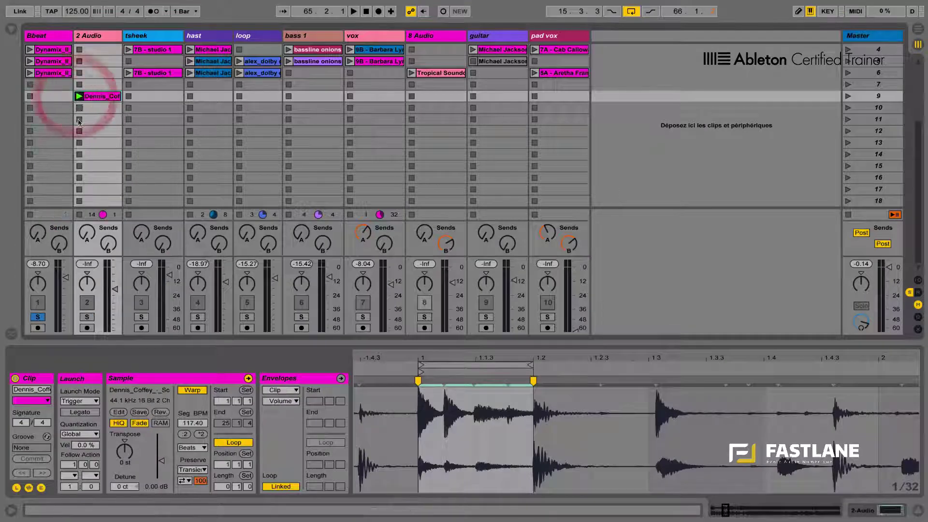
left_click(86, 316)
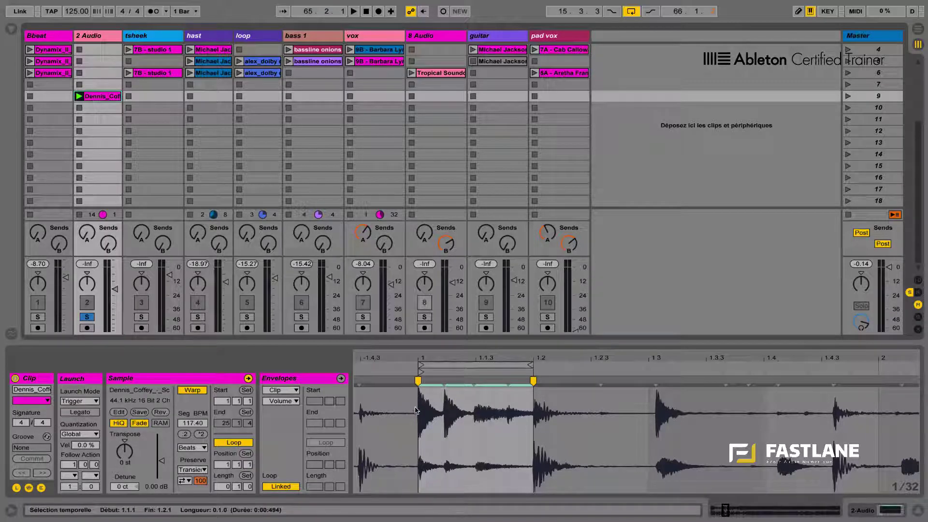
left_click_drag(419, 411, 534, 409)
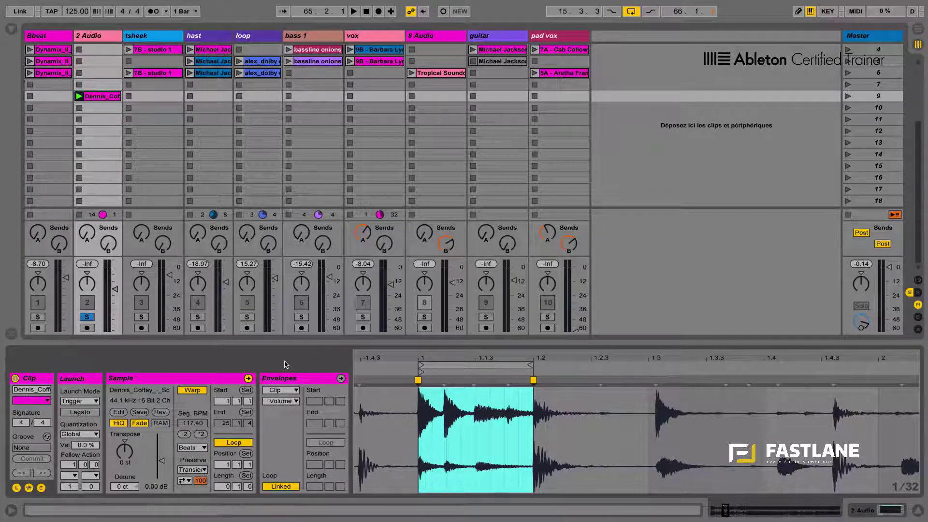
Add the Utility effect to the 2 Audio track from the browser's audio effects
left_click(10, 31)
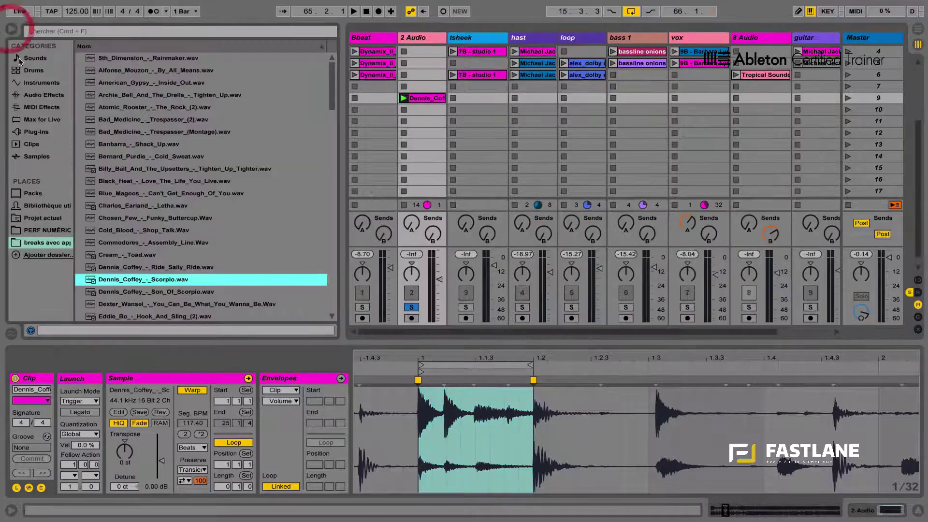
left_click(32, 95)
scroll(332, 128, "down", 3)
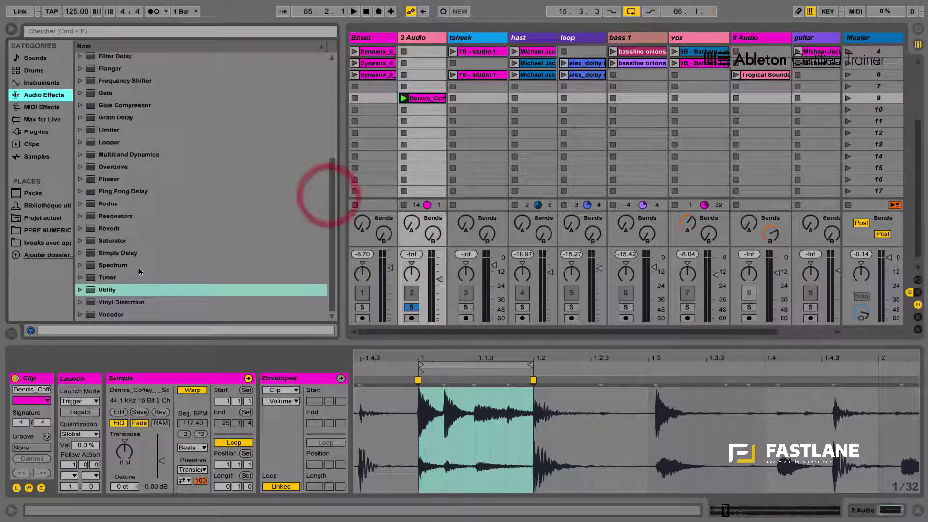
left_click_drag(108, 289, 409, 182)
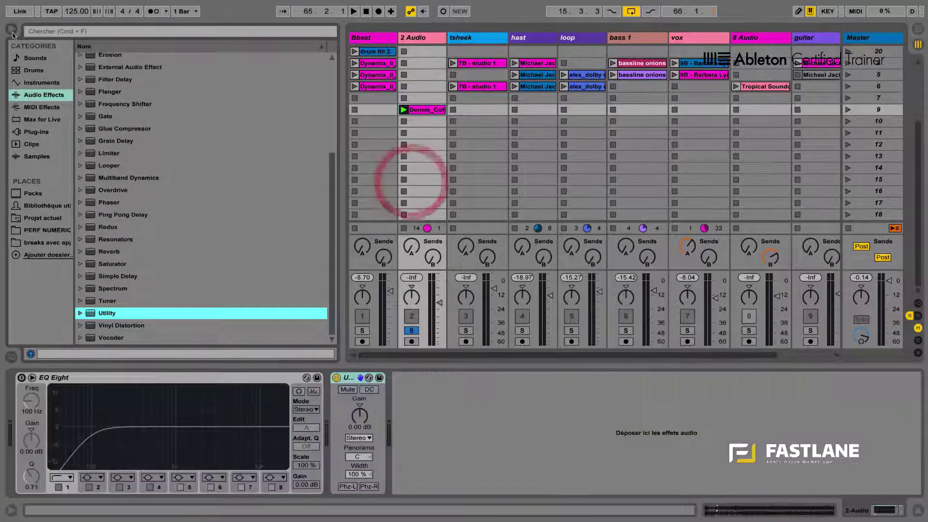
left_click(11, 30)
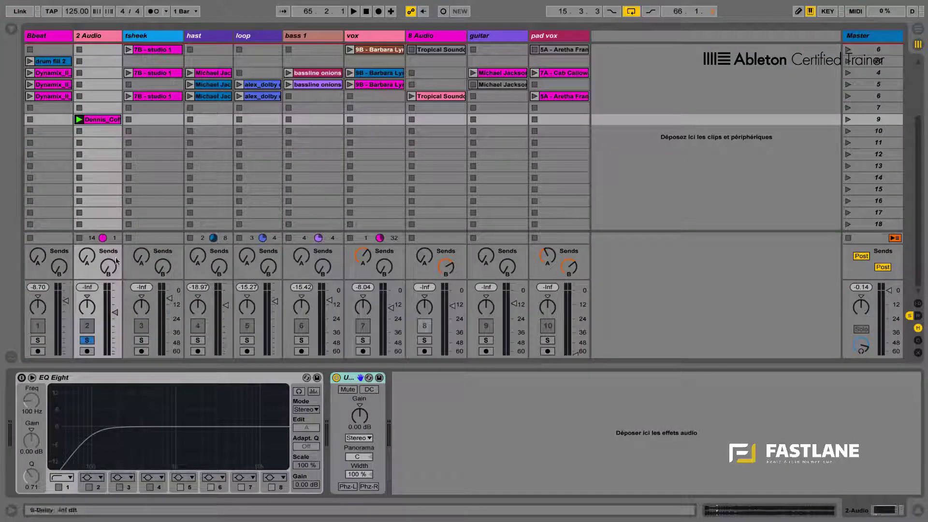
Compare Utility's Left and Right channel modes, leave it on Left, and switch on EQ Eight
left_click(357, 438)
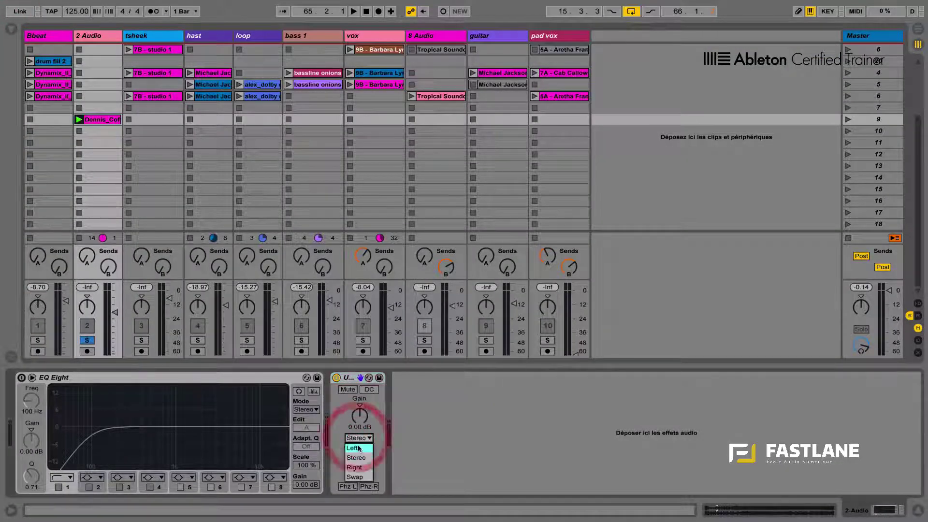
left_click(356, 434)
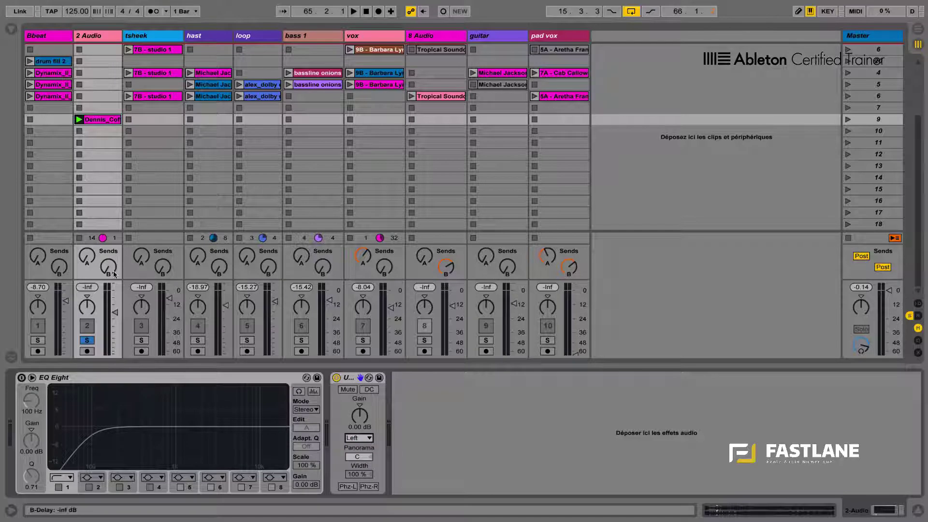
key("space")
key("space")
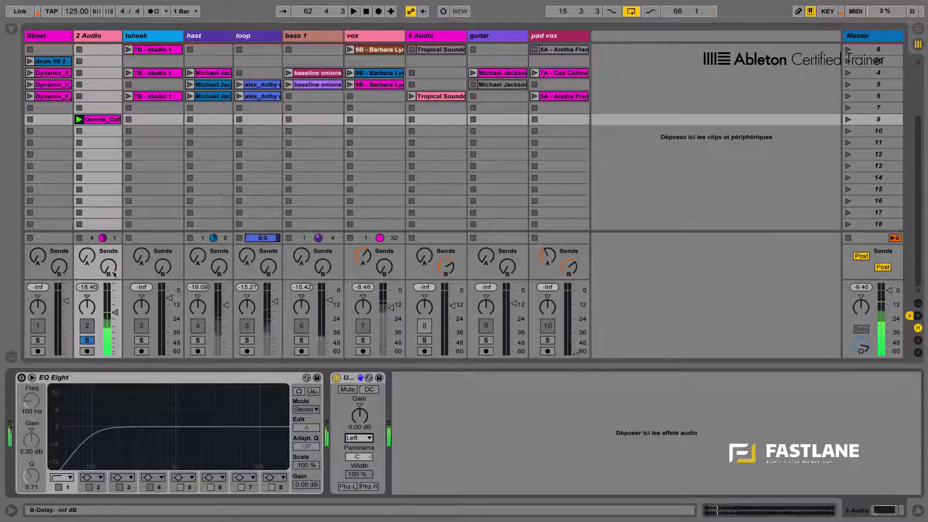
left_click(358, 437)
left_click(352, 467)
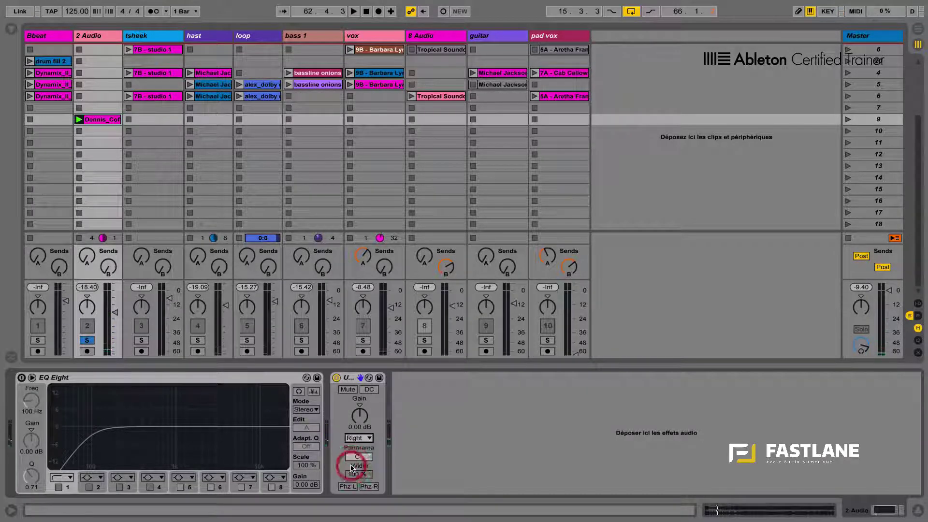
key("space")
key("space")
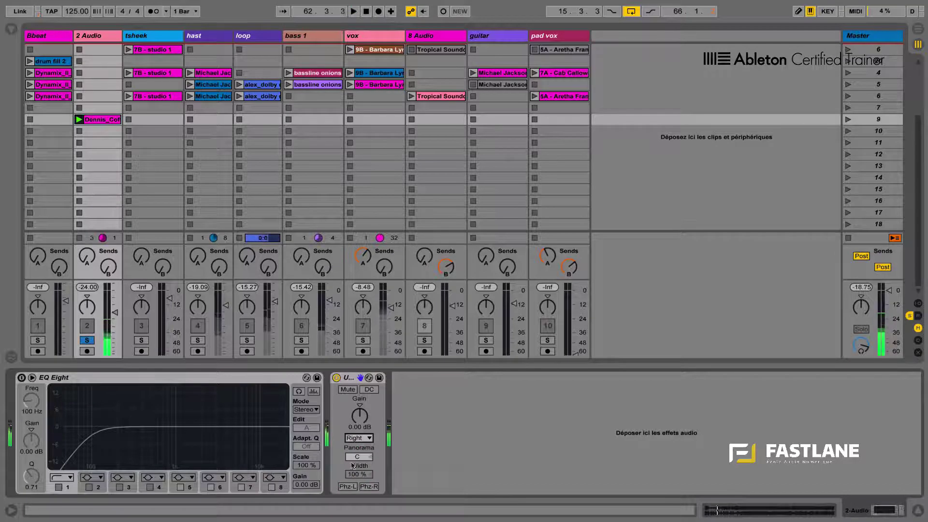
left_click(358, 438)
left_click(358, 450)
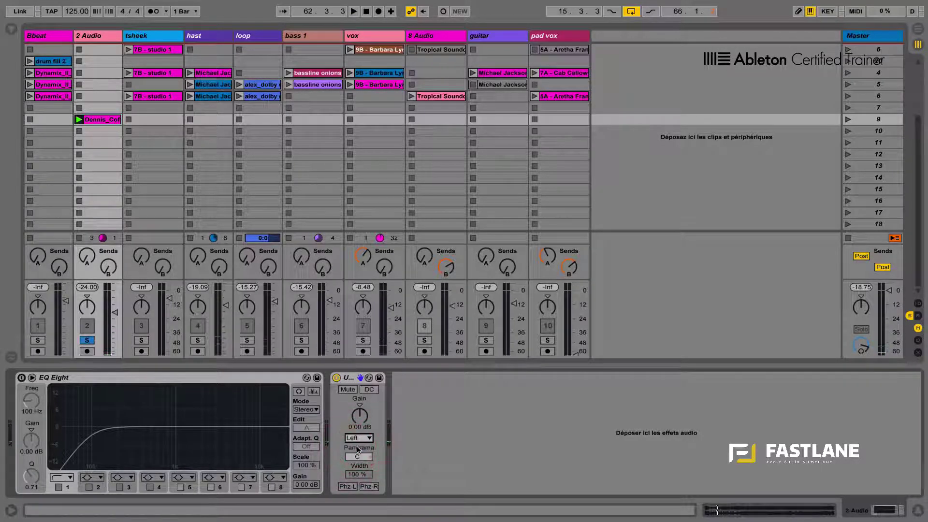
left_click(21, 377)
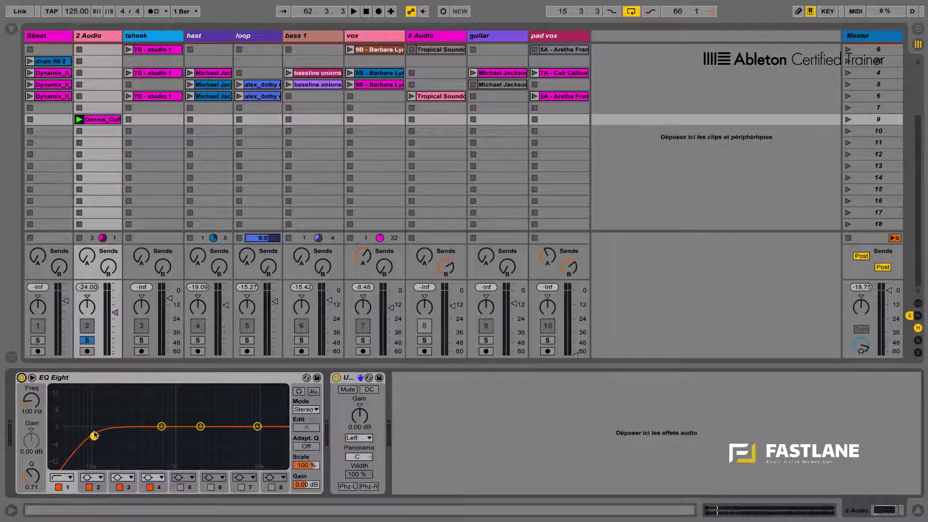
Set the Dennis Coffey clip's transient loop mode to Loop Forward and shorten the transient envelope to 60
double_click(97, 119)
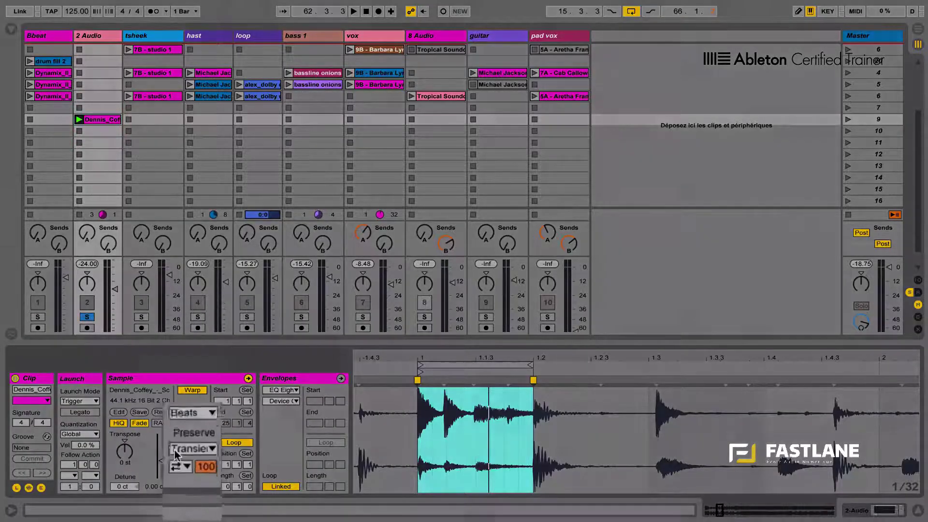
left_click(185, 480)
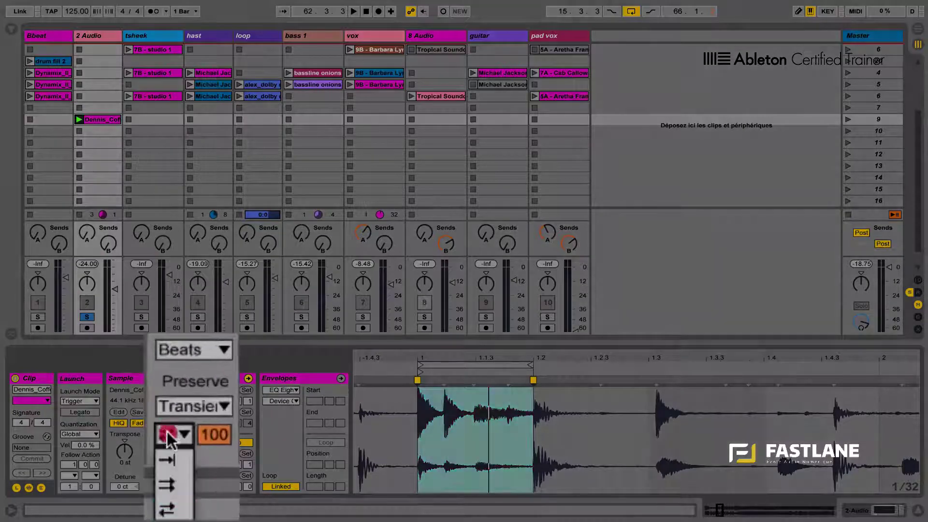
left_click(185, 491)
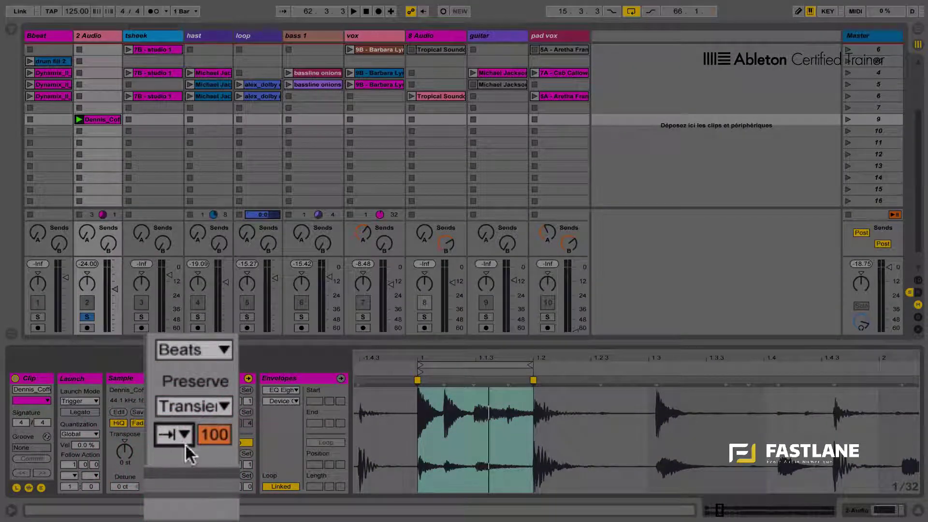
left_click_drag(214, 434, 214, 440)
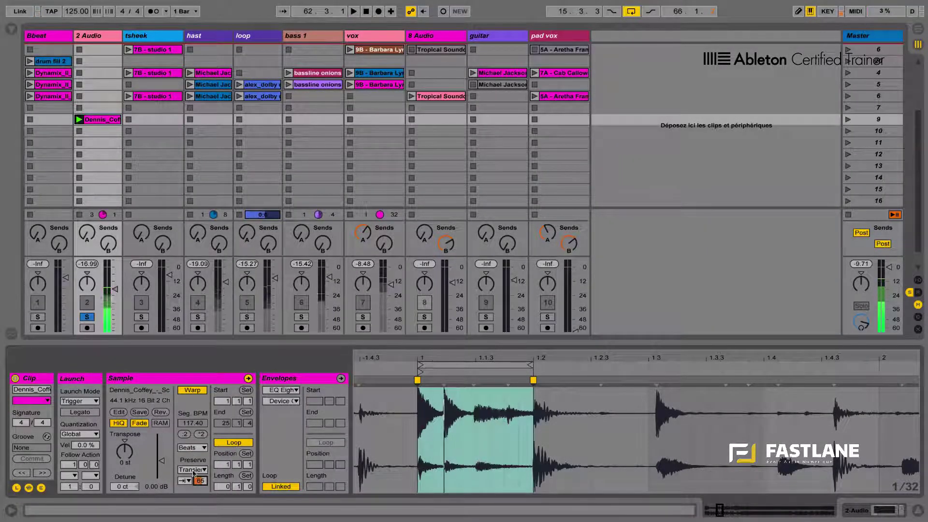
left_click_drag(195, 481, 196, 489)
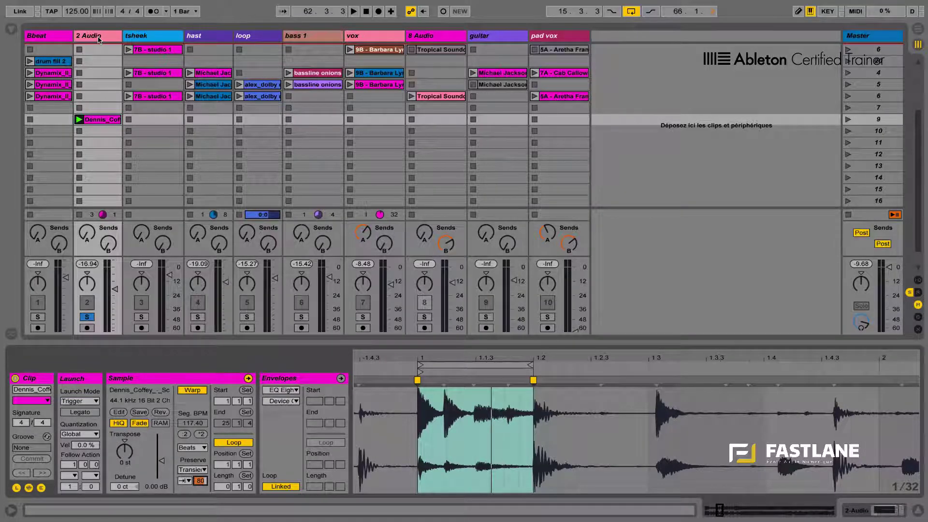
Freeze the 2 Audio track, then flatten it into plain audio
right_click(100, 40)
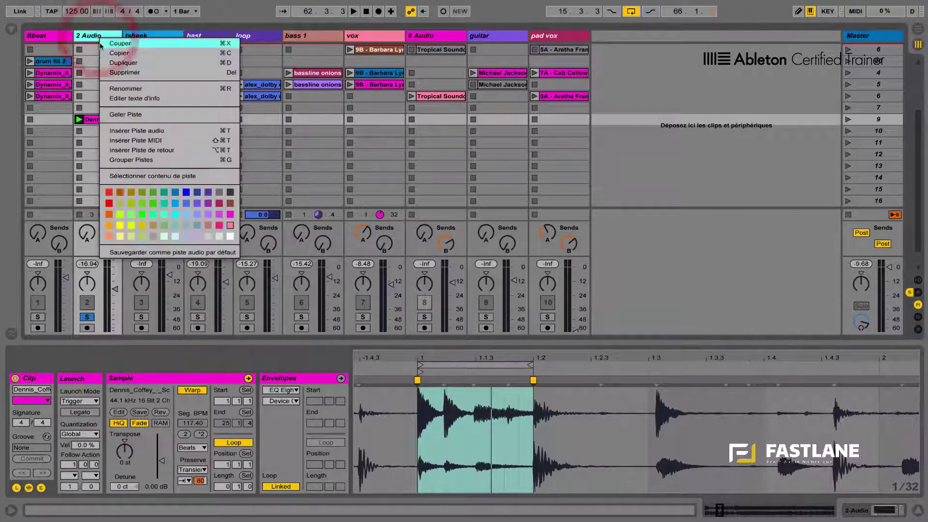
left_click(116, 116)
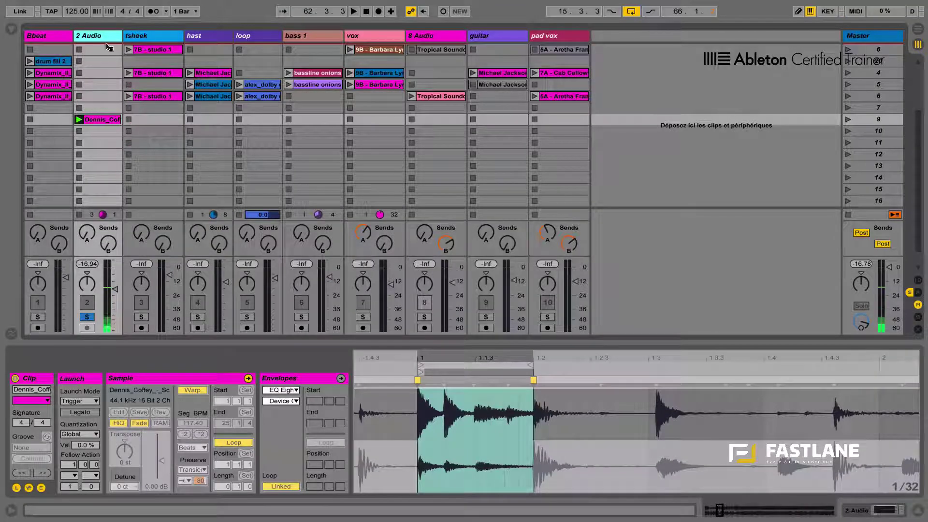
right_click(100, 36)
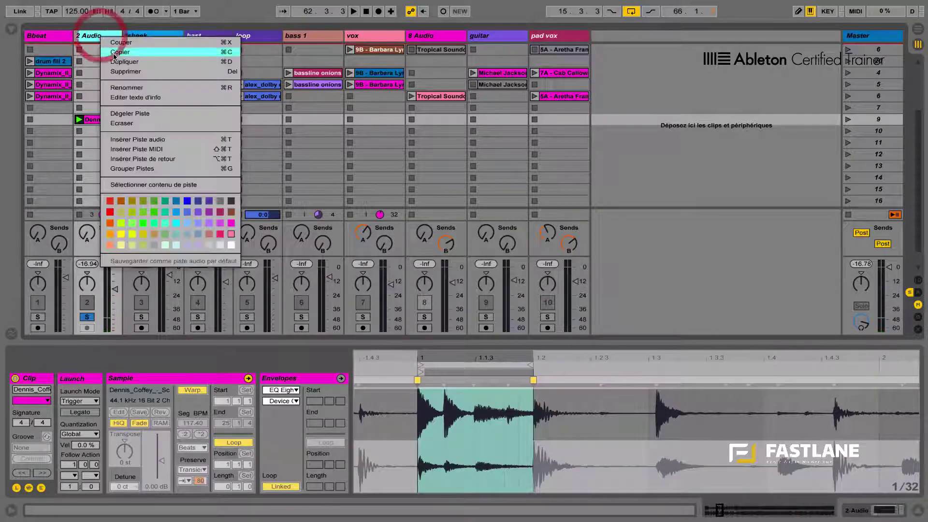
left_click(124, 123)
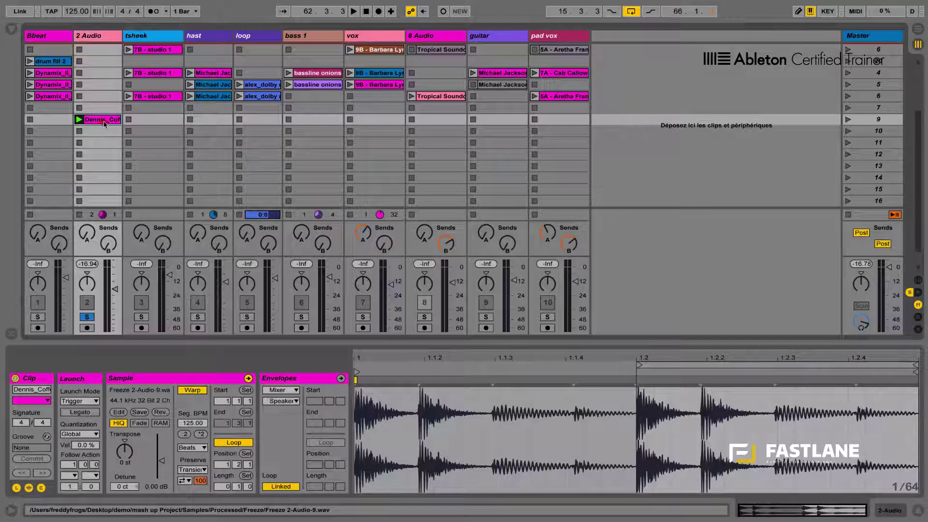
Move the flattened clip to 8beat row 7, colour it blue, and delete the 2 Audio track
left_click_drag(100, 121, 55, 108)
right_click(55, 109)
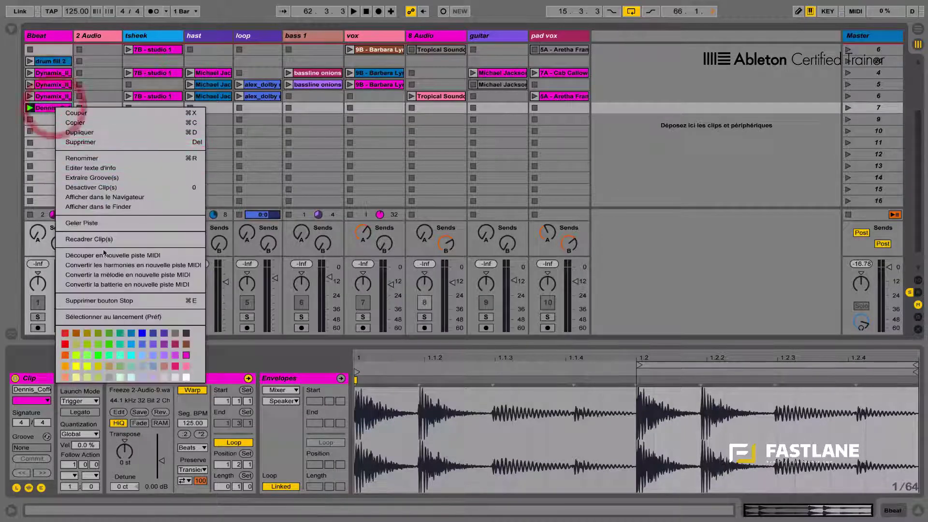
left_click(131, 331)
left_click(92, 37)
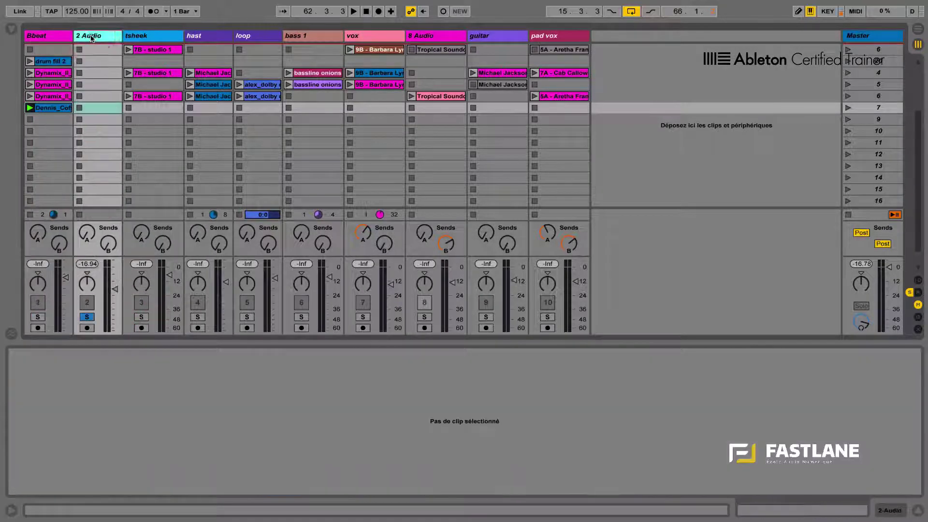
key("Delete")
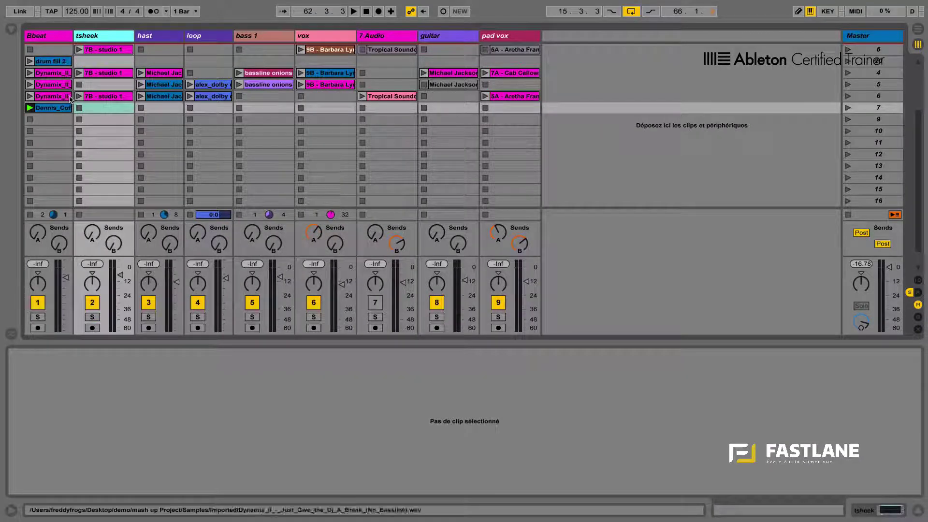
Solo 8beat and set the Dennis Coffey clip's launch quantization to 1/4
left_click(37, 316)
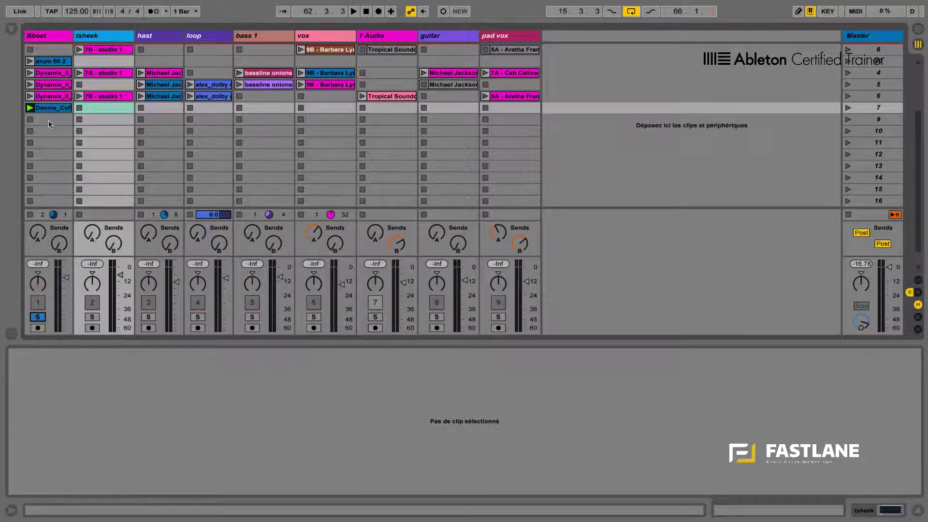
left_click(54, 107)
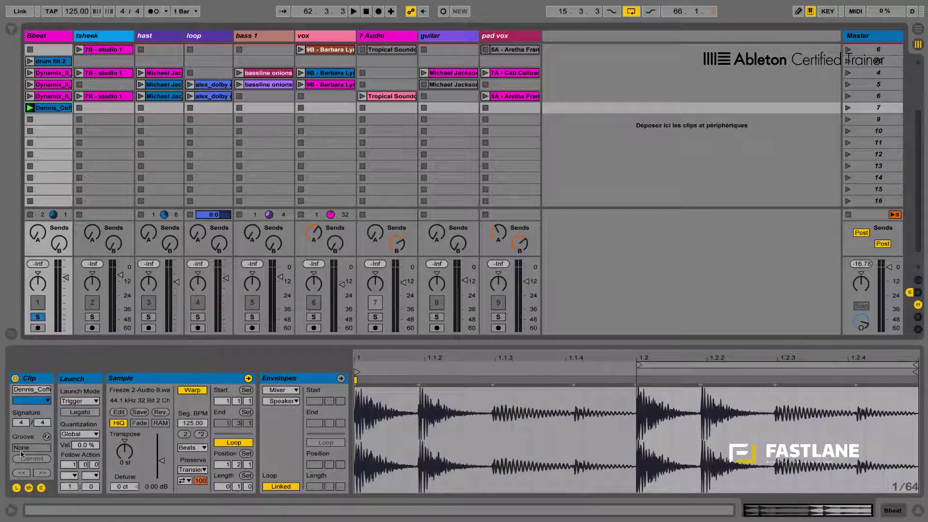
left_click(80, 434)
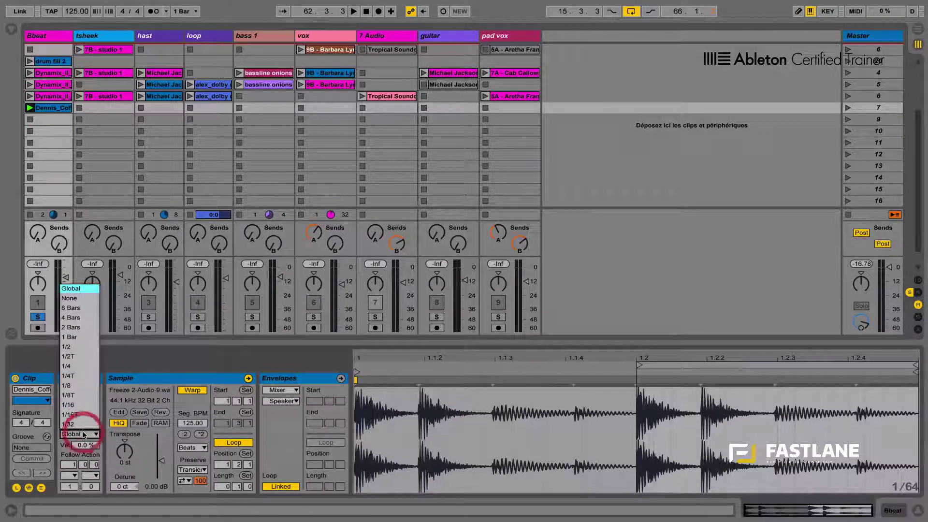
left_click(86, 367)
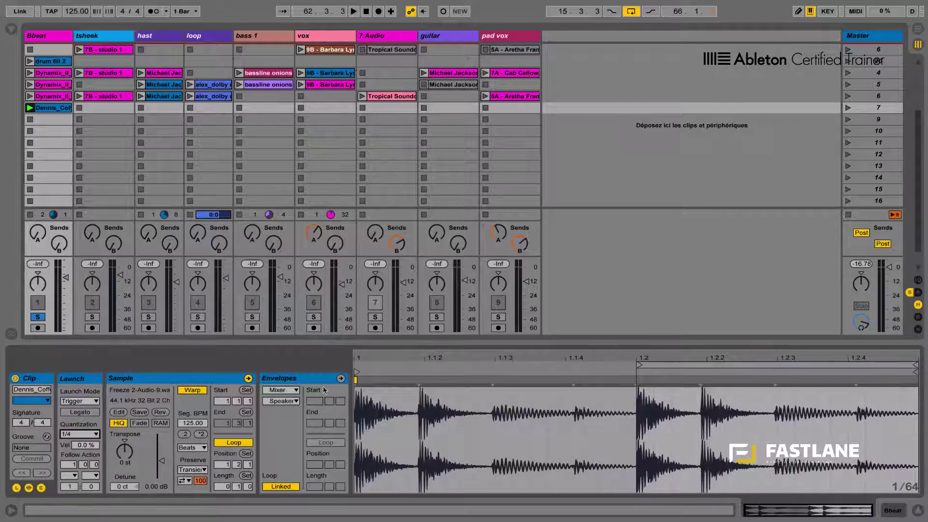
Move the sample start toward beat 1.2 and crop the sample to one beat
left_click_drag(356, 376, 637, 377)
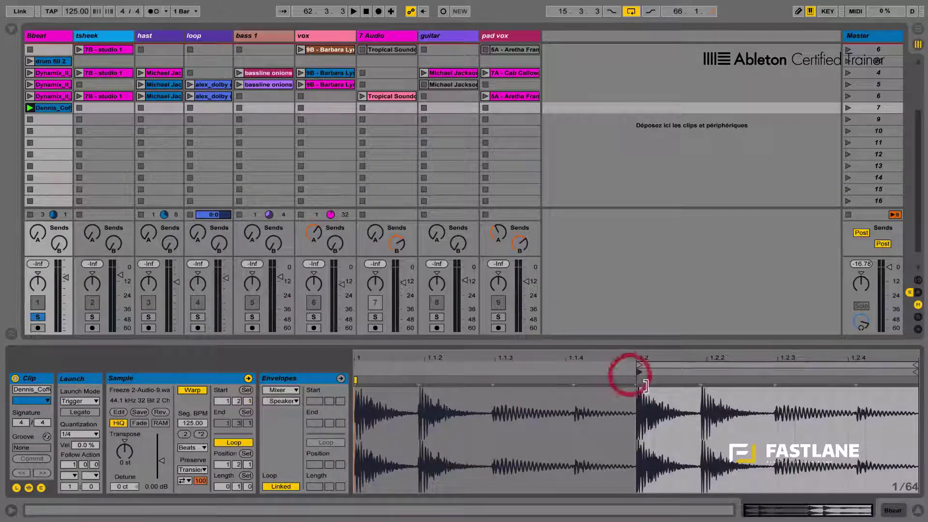
right_click(663, 417)
left_click(688, 211)
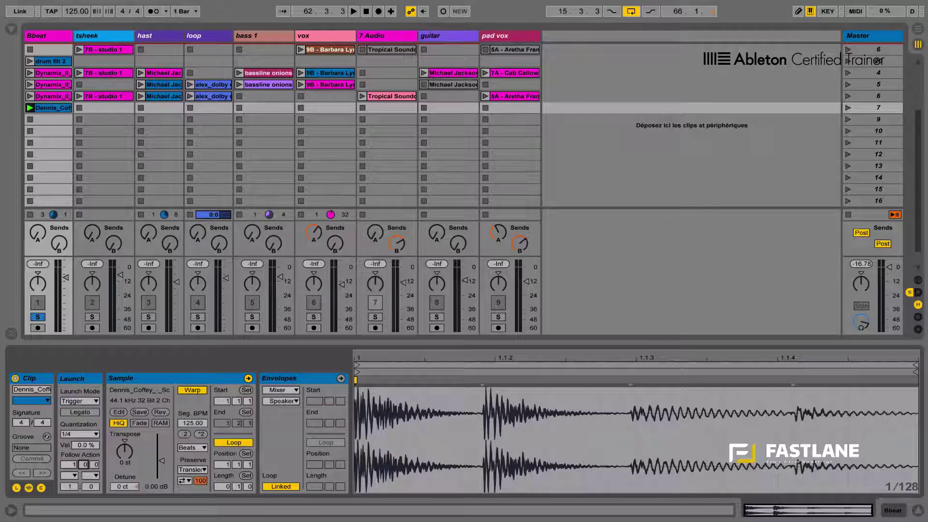
Set the Dennis Coffey clip's Follow Action to Previous and test-launch the clip
left_click(75, 465)
left_click(68, 475)
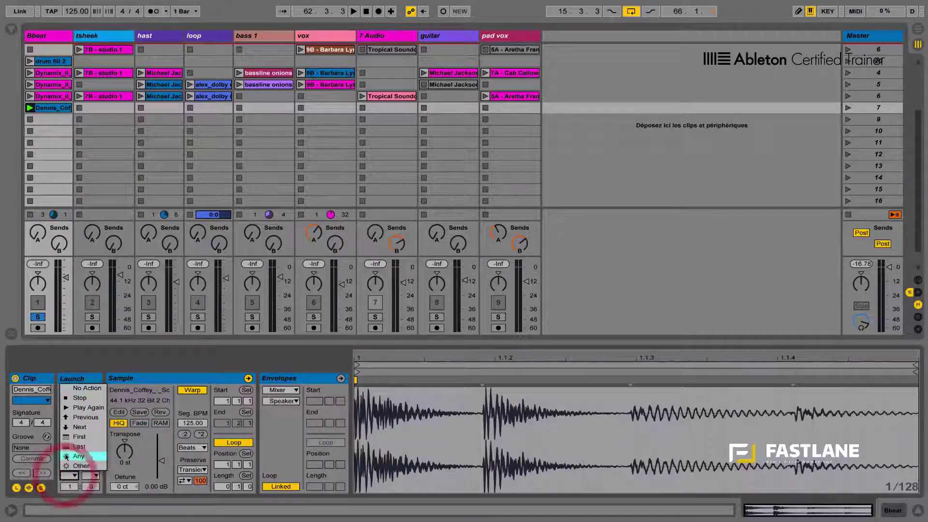
left_click(70, 418)
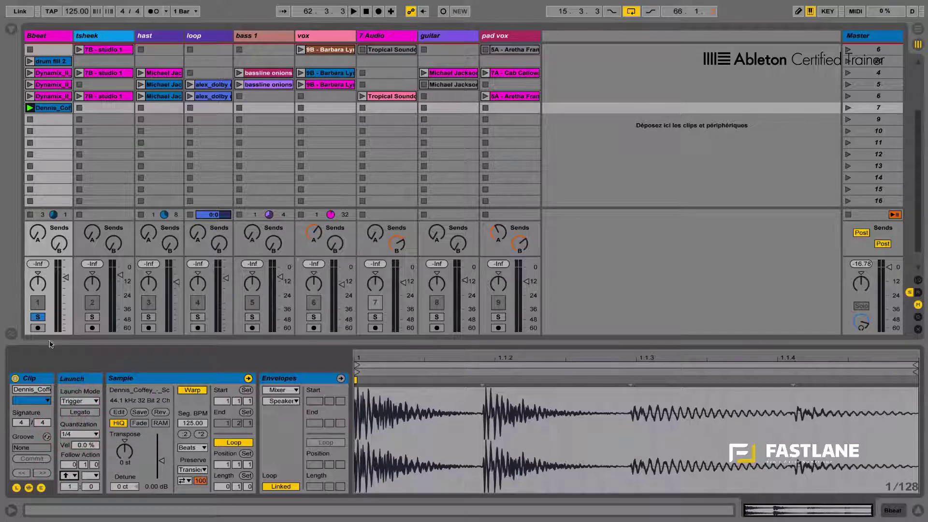
left_click(29, 108)
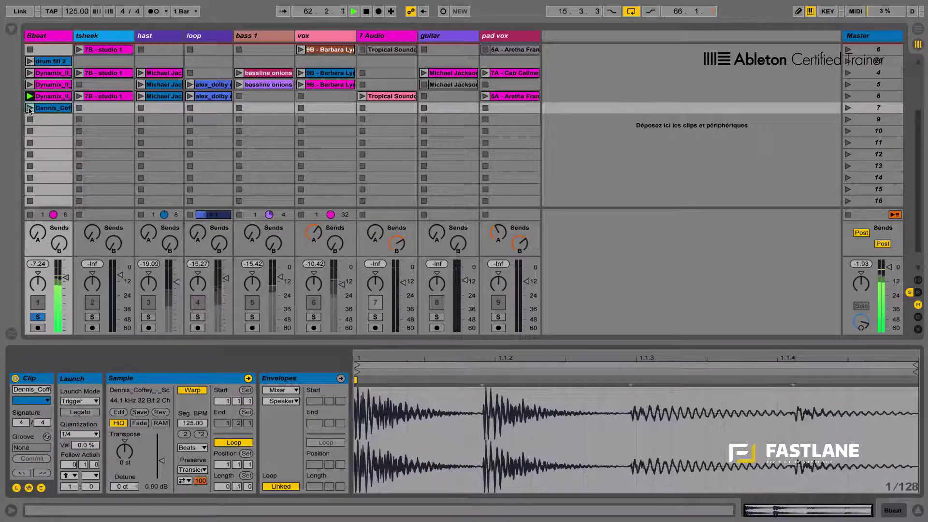
Raise the Dennis Coffey clip gain to 3.81 dB and relaunch it
key("space")
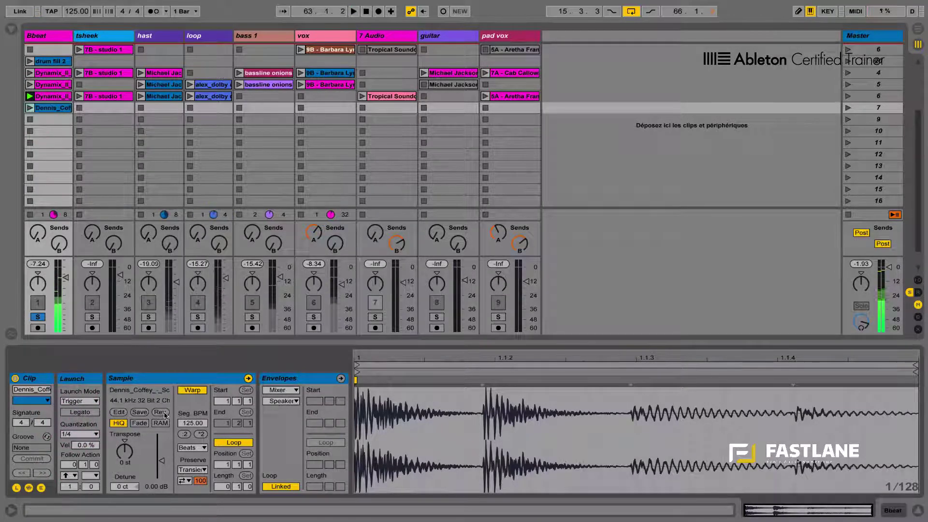
left_click_drag(161, 460, 162, 456)
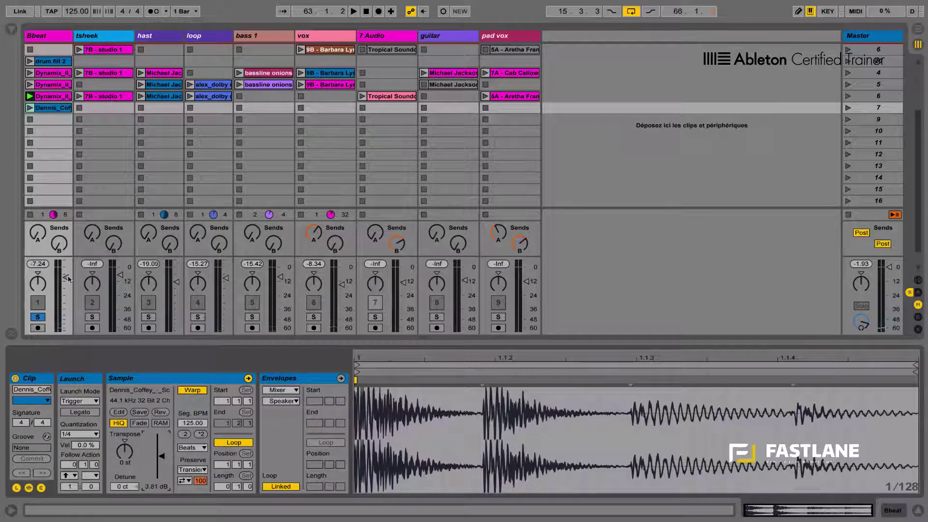
left_click(29, 108)
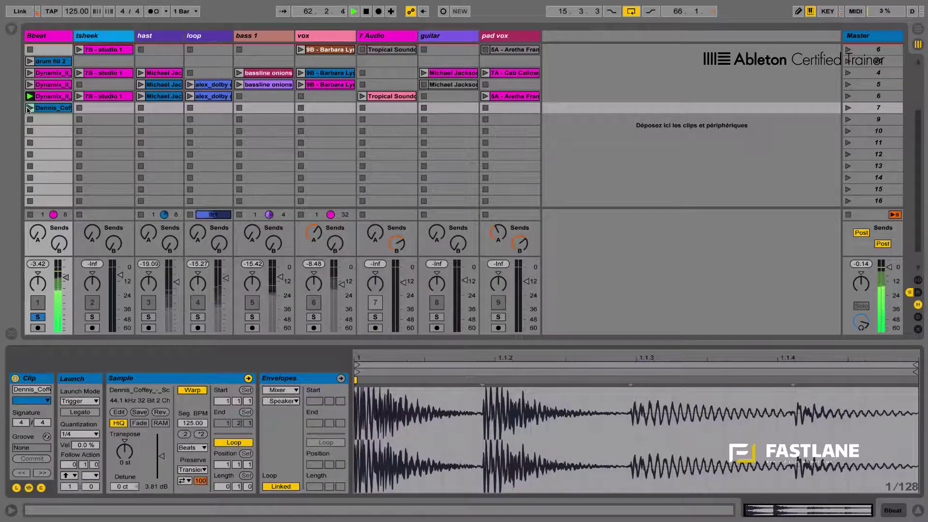
Unsolo the 8beat track and deactivate the vox track
left_click(38, 316)
key("space")
left_click(313, 302)
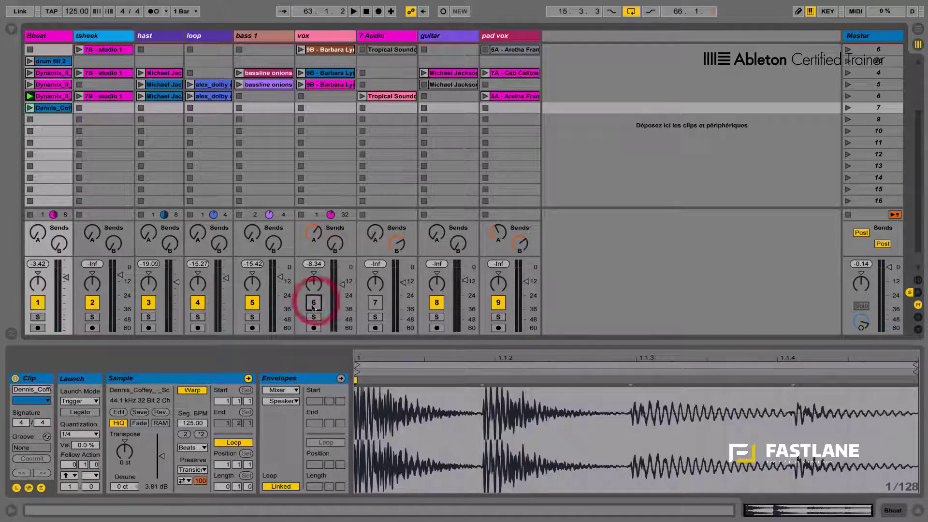
left_click(849, 96)
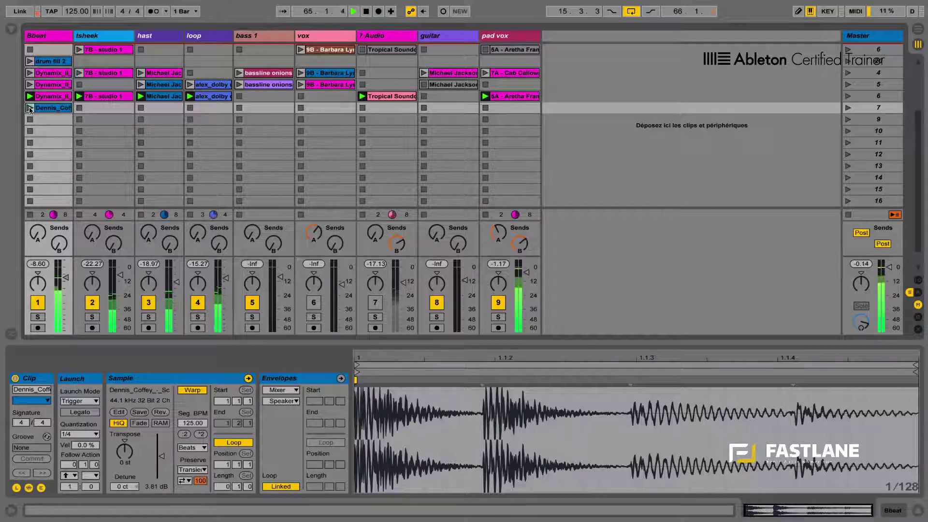
left_click(30, 108)
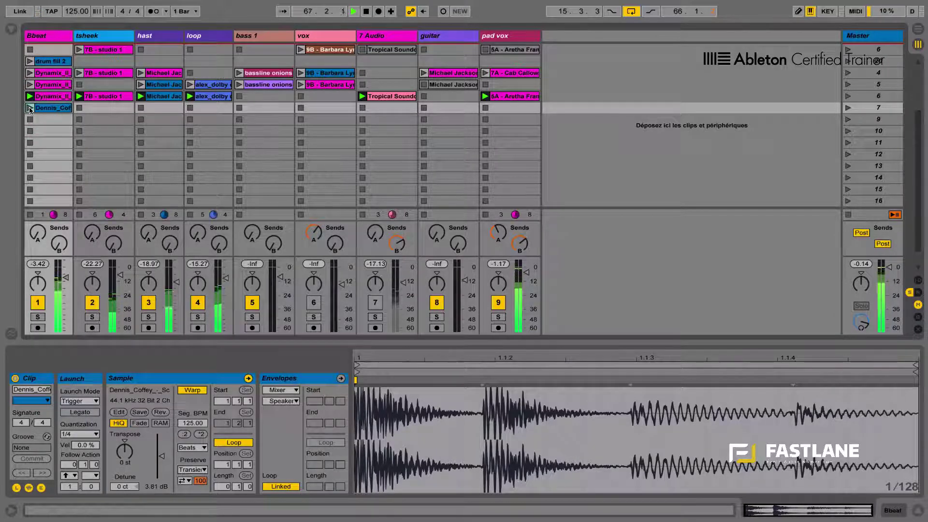
left_click(30, 108)
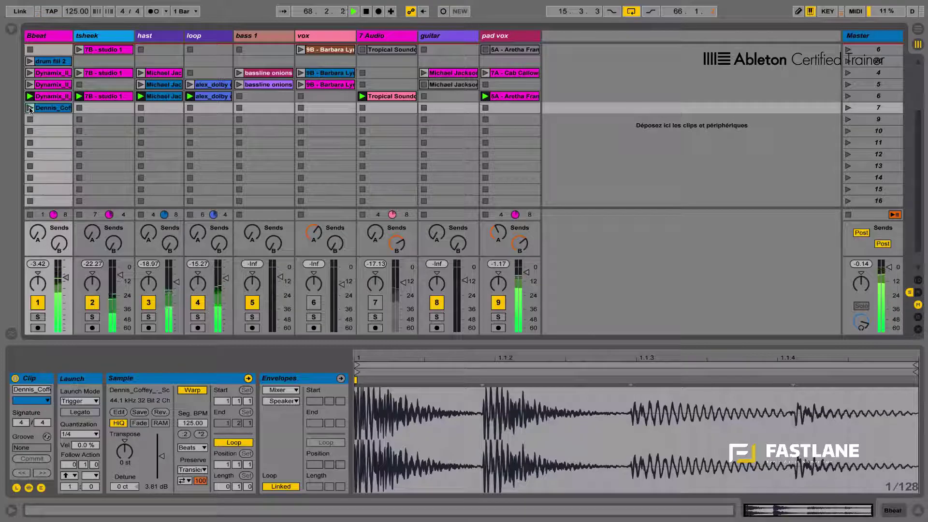
key("space")
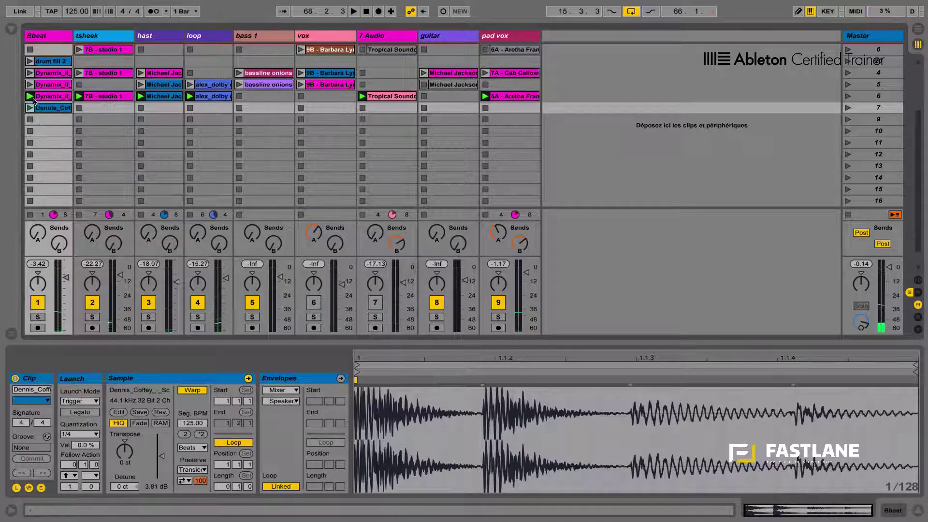